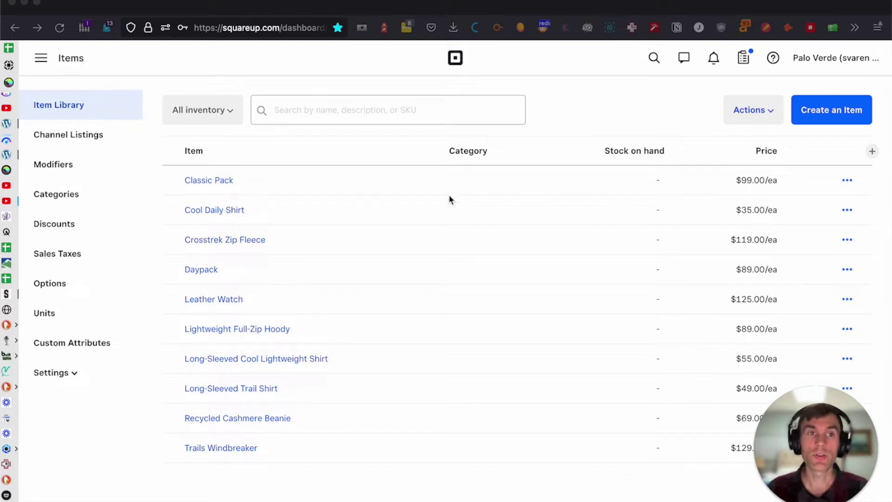
Leave the Item Library for the Square Dashboard Home page via the Square logo
{"action": "left_click", "coordinate": [268, 85]}
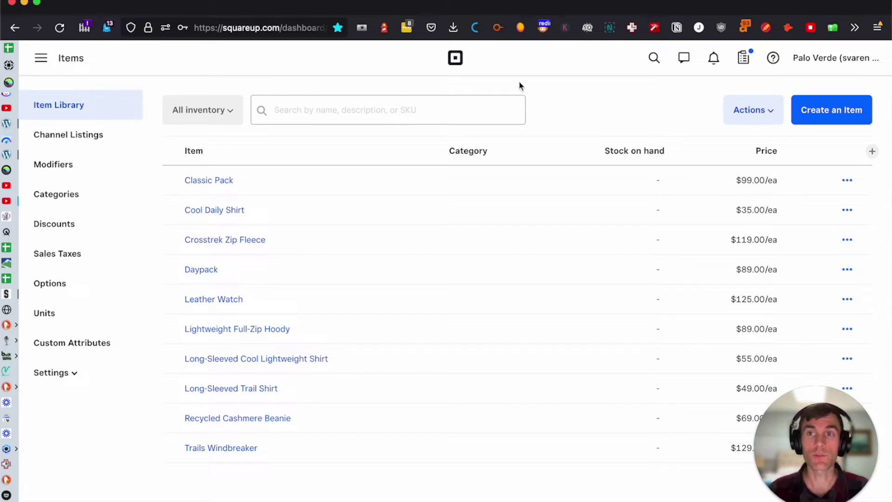
{"action": "left_click", "coordinate": [456, 58]}
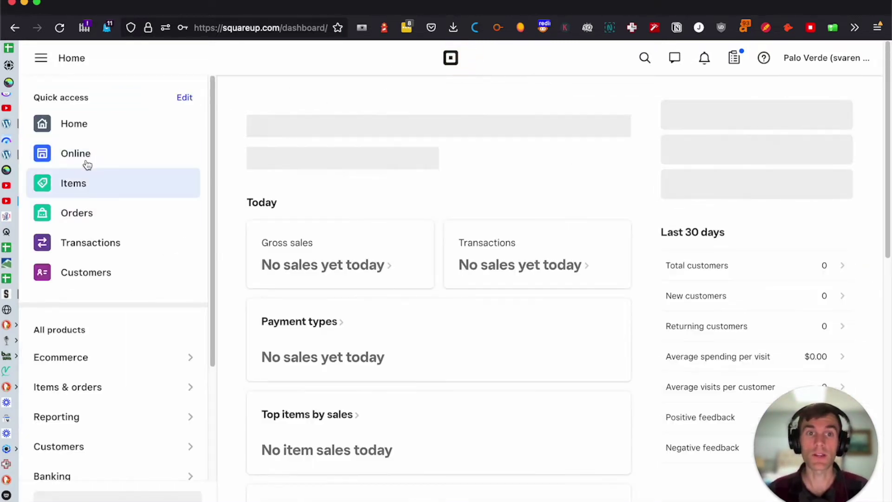
Review Square Online Item Sync settings: description syncing on, automatic adding of new items off
{"action": "left_click", "coordinate": [83, 161]}
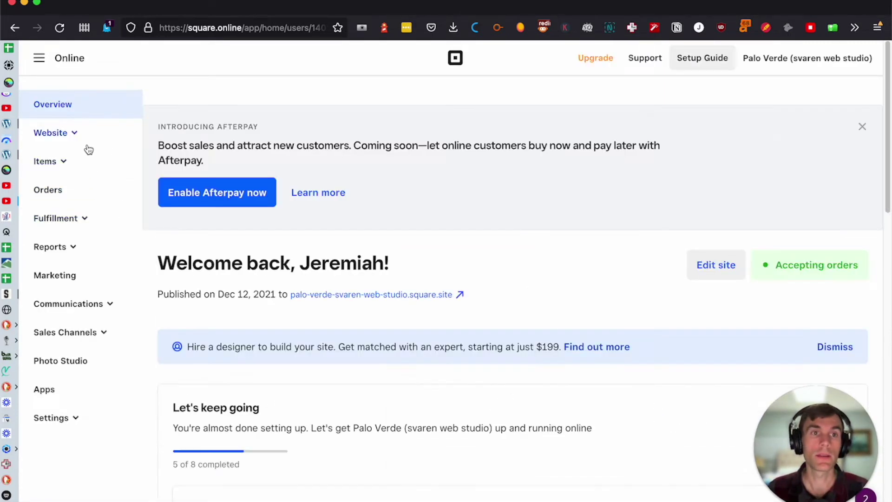
{"action": "left_click", "coordinate": [52, 160]}
{"action": "left_click", "coordinate": [61, 341]}
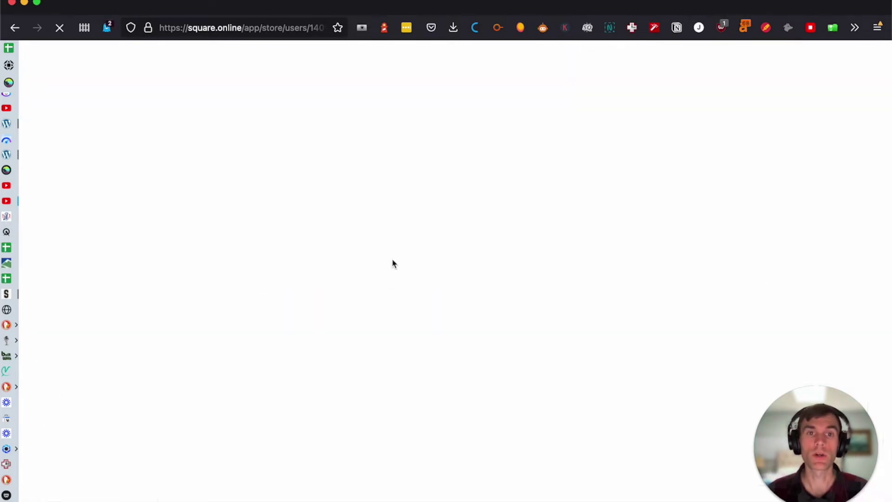
{"action": "scroll", "coordinate": [195, 270], "scroll_direction": "down", "scroll_amount": 3}
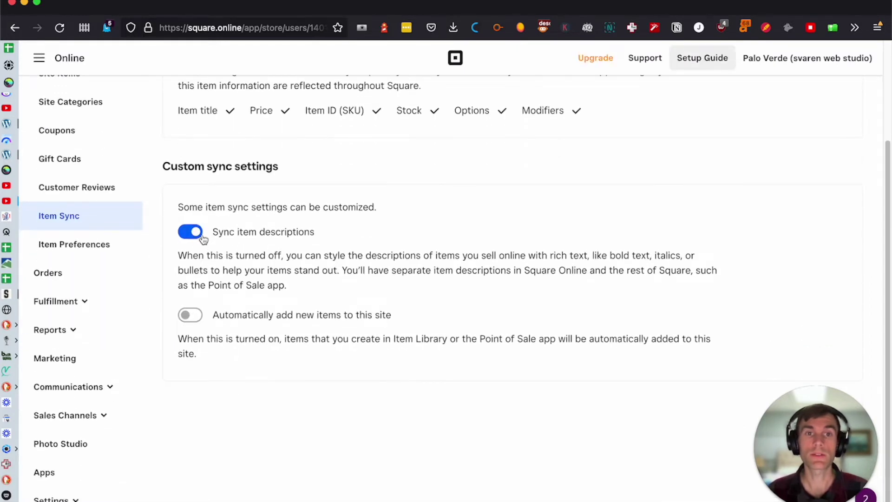
{"action": "scroll", "coordinate": [204, 237], "scroll_direction": "up", "scroll_amount": 3}
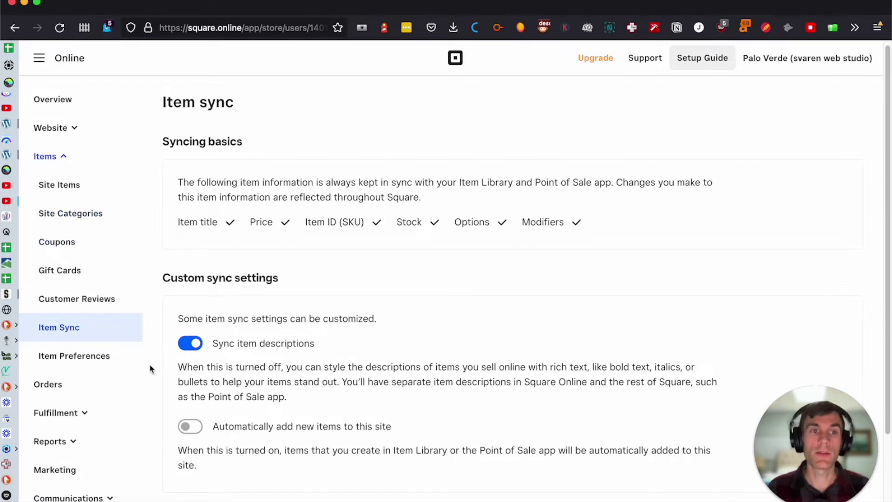
{"action": "left_click", "coordinate": [50, 58]}
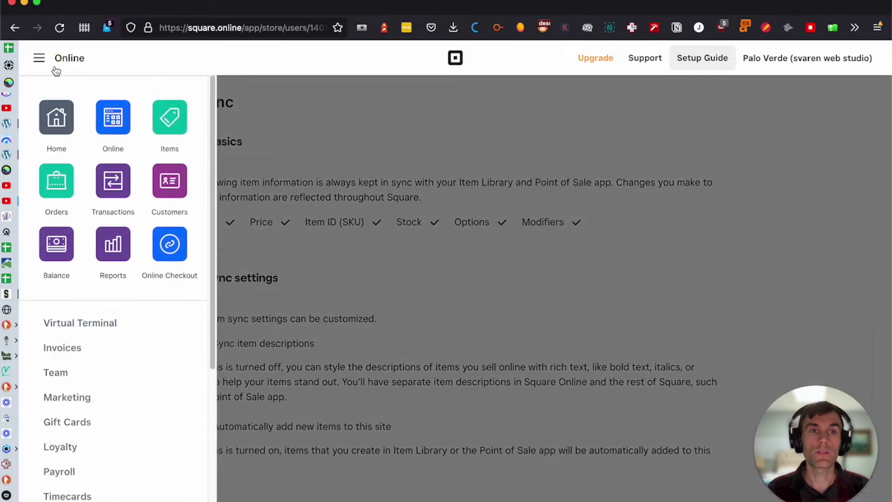
Export the Item Library to Excel and open catalog-2022-05-27-2316.xlsx
{"action": "left_click", "coordinate": [159, 124]}
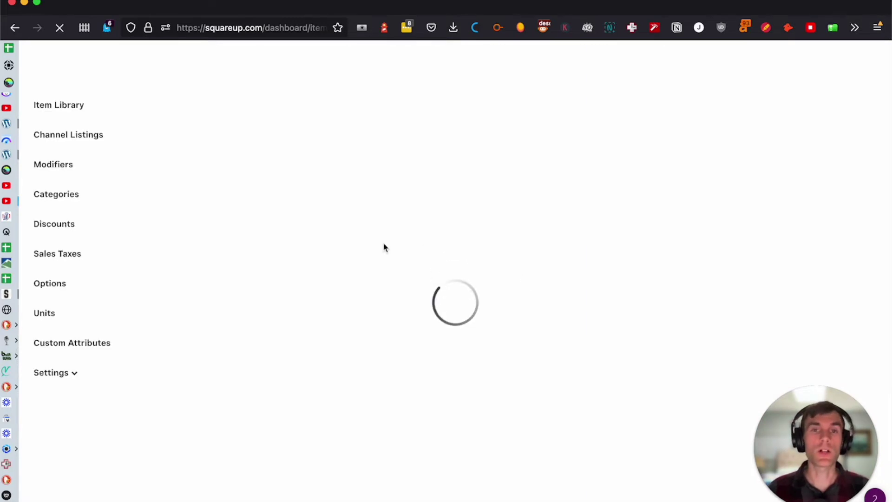
{"action": "left_click", "coordinate": [82, 108]}
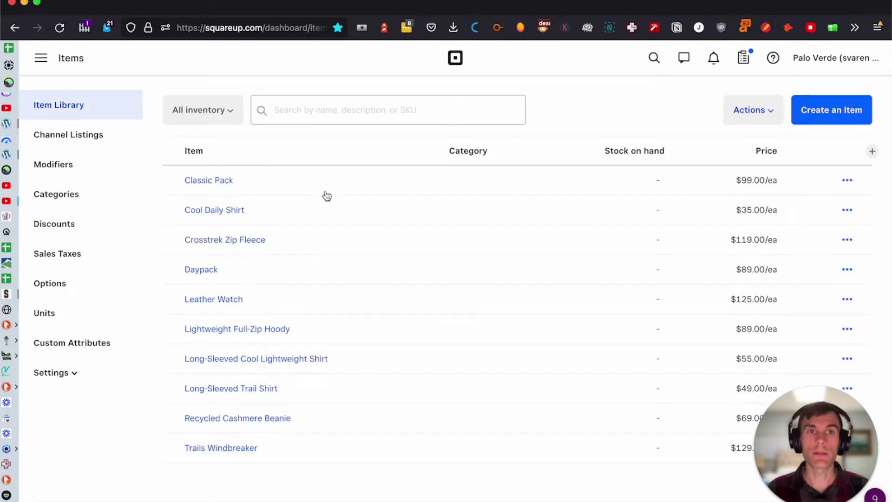
{"action": "left_click", "coordinate": [737, 119]}
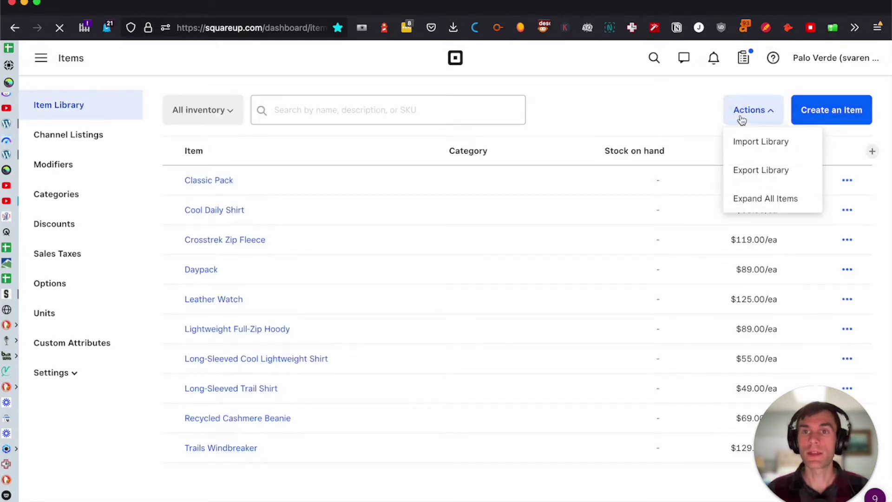
{"action": "left_click", "coordinate": [754, 171]}
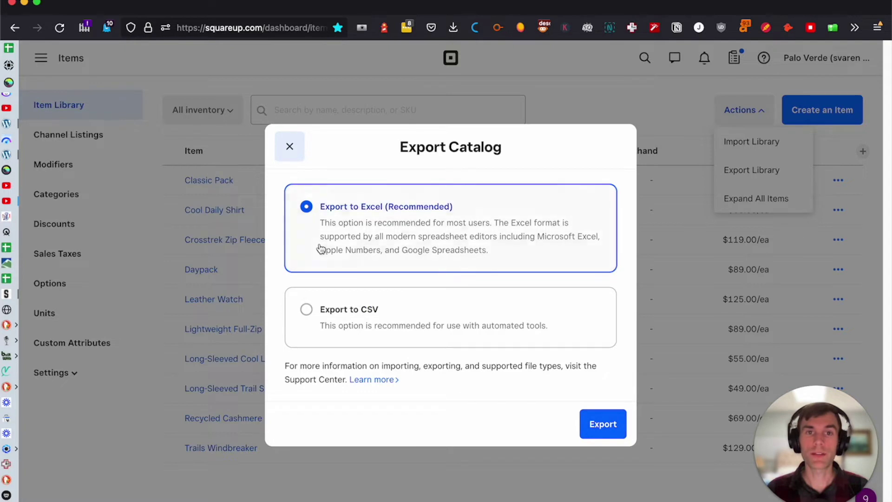
{"action": "left_click", "coordinate": [616, 423]}
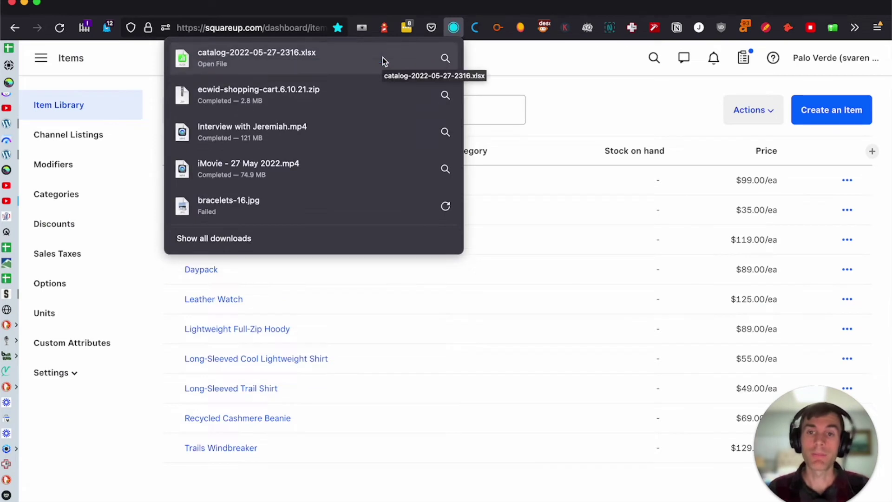
{"action": "left_click", "coordinate": [383, 57]}
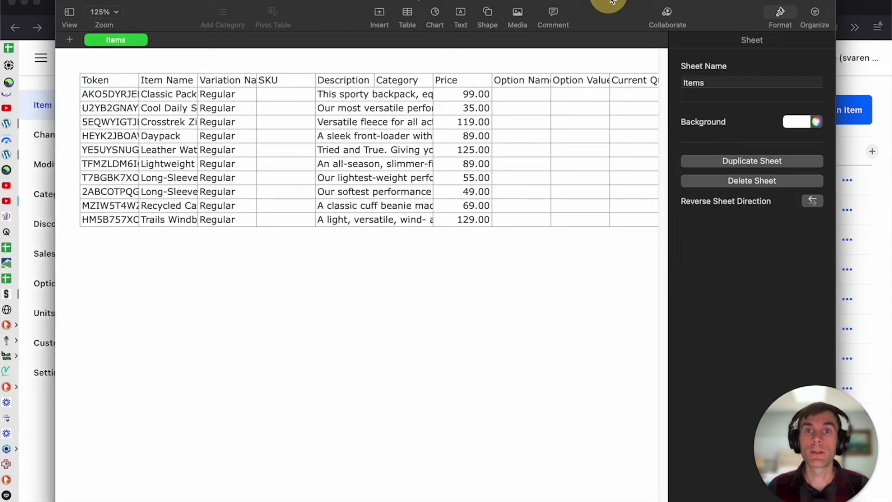
Maximize Numbers and widen the Token, Item Name, Variation Name and Description columns
{"action": "double_click", "coordinate": [608, 5]}
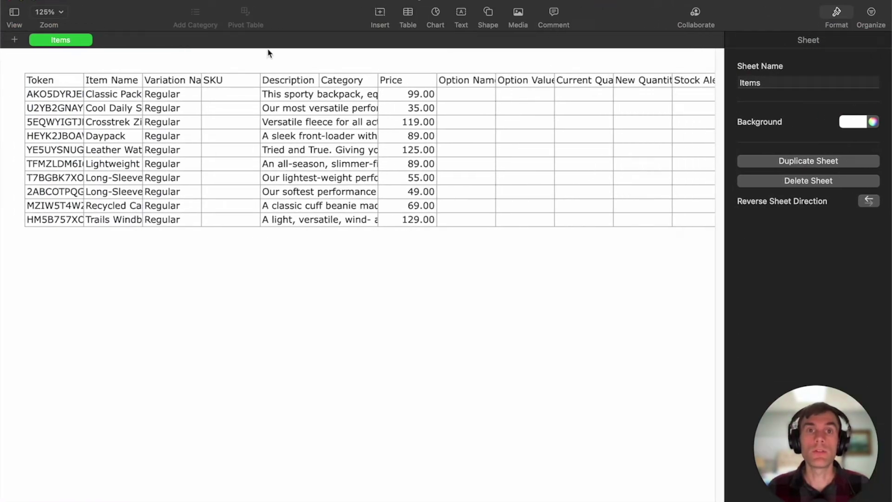
{"action": "left_click", "coordinate": [84, 82]}
{"action": "left_click_drag", "start_coordinate": [83, 62], "coordinate": [116, 78]}
{"action": "left_click_drag", "start_coordinate": [175, 61], "coordinate": [273, 61]}
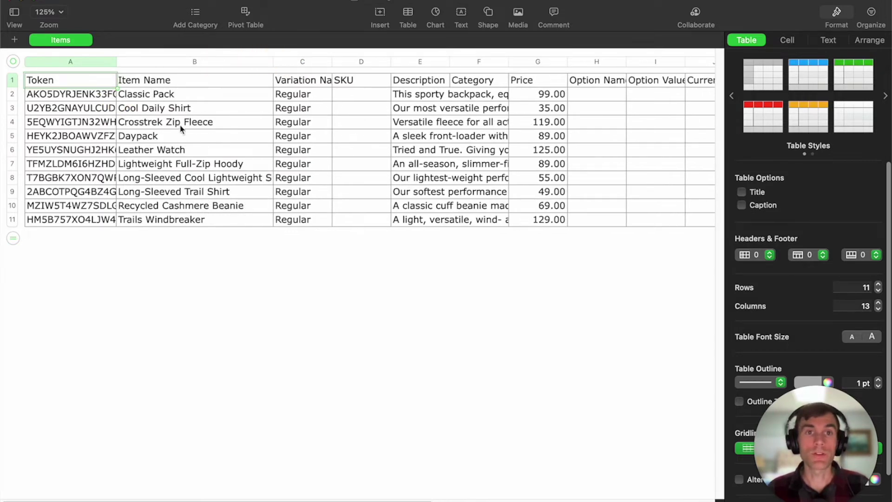
{"action": "left_click_drag", "start_coordinate": [332, 61], "coordinate": [359, 70]}
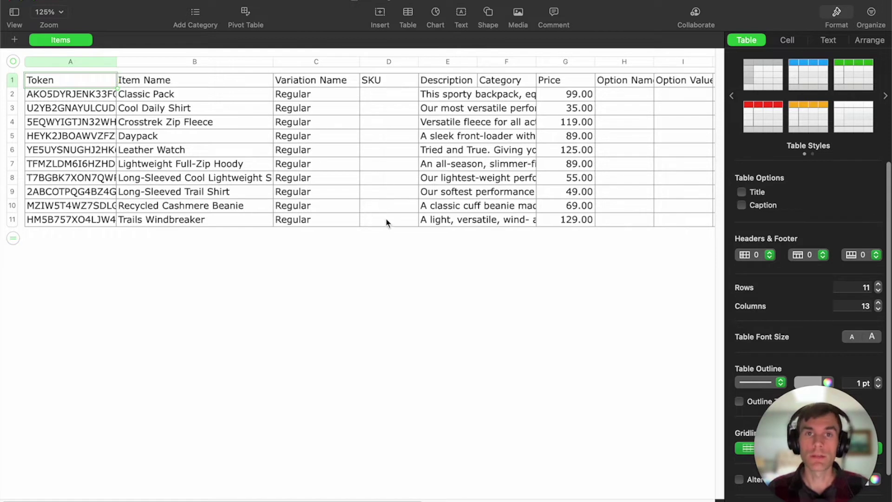
{"action": "left_click_drag", "start_coordinate": [476, 62], "coordinate": [629, 62]}
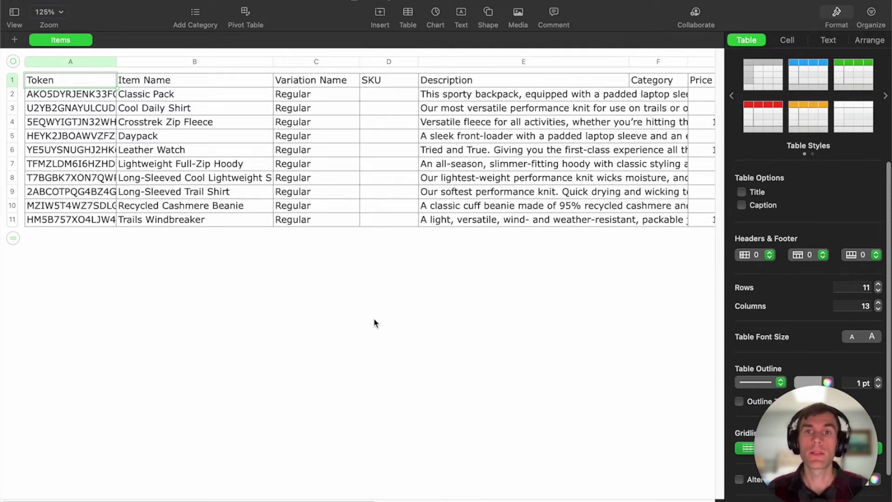
Narrow the Description column slightly and check the empty Category cells
{"action": "scroll", "coordinate": [375, 323], "scroll_direction": "right", "scroll_amount": 6}
{"action": "left_click_drag", "start_coordinate": [450, 61], "coordinate": [427, 62]}
{"action": "left_click", "coordinate": [432, 63]}
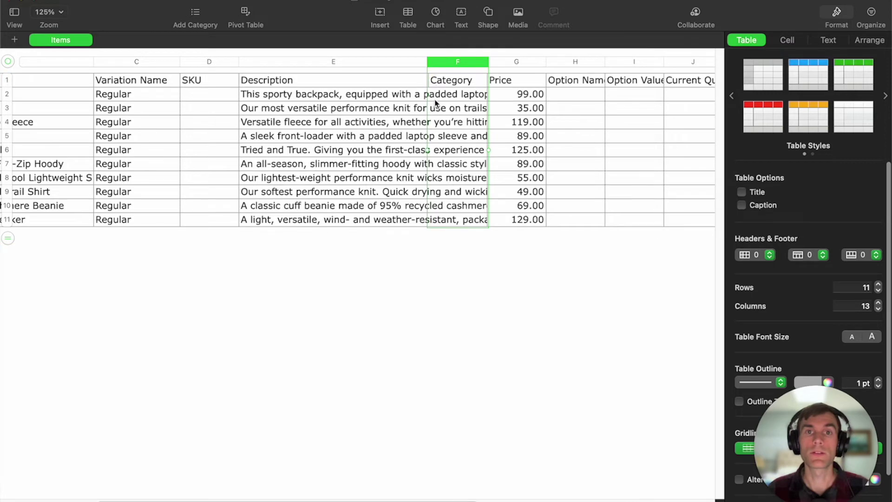
{"action": "left_click", "coordinate": [449, 94]}
{"action": "left_click", "coordinate": [441, 93]}
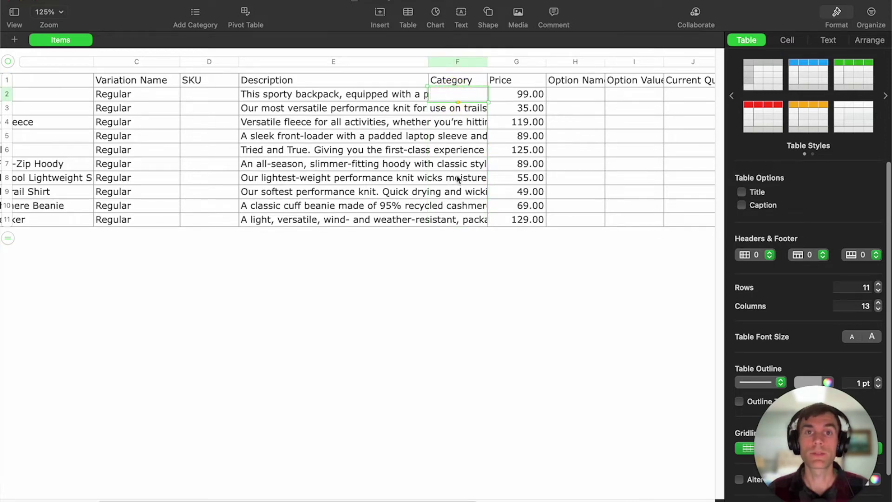
{"action": "left_click", "coordinate": [450, 294]}
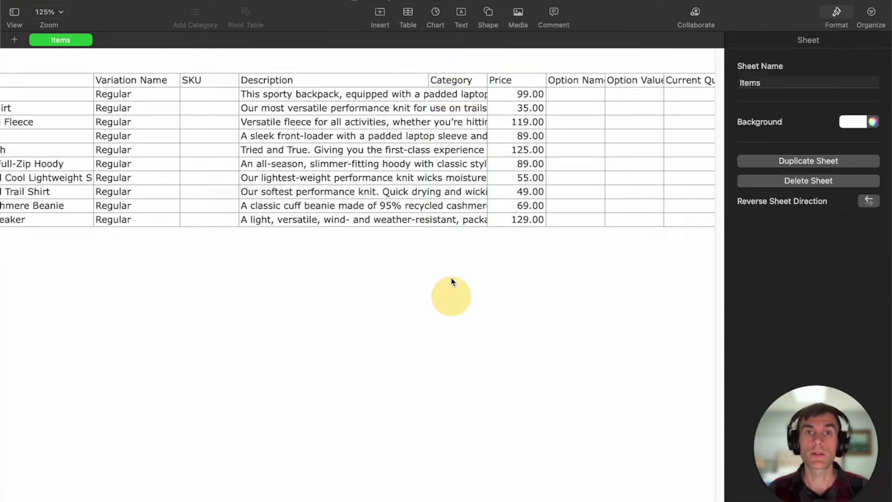
{"action": "left_click", "coordinate": [433, 97]}
{"action": "left_click", "coordinate": [370, 97]}
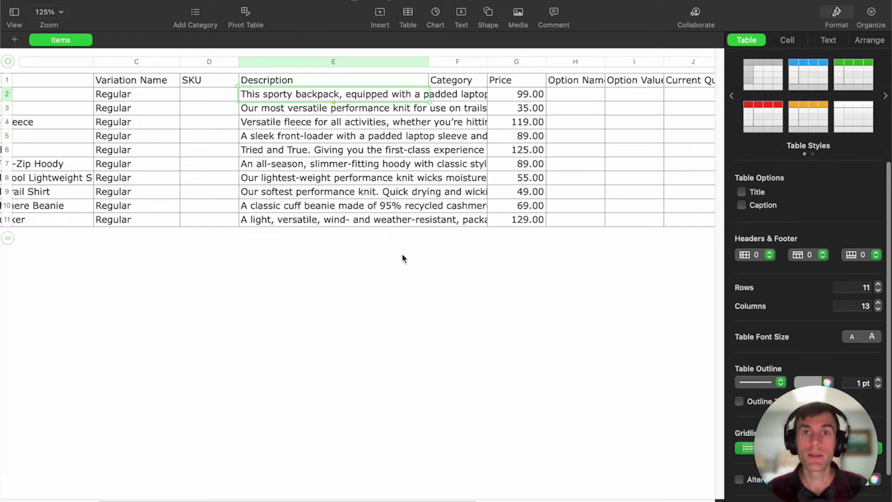
Widen the Current Quantity, New Quantity, Stock Alert Enabled and Stock Alert Count columns
{"action": "left_click", "coordinate": [519, 93]}
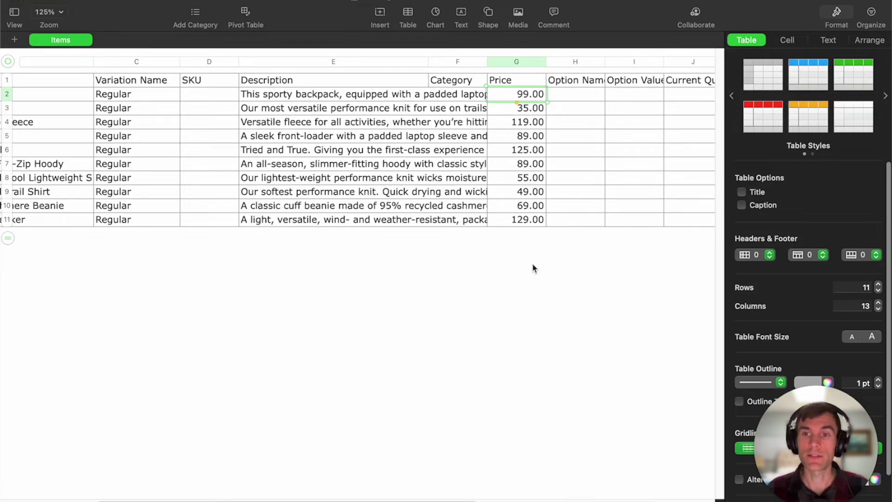
{"action": "scroll", "coordinate": [530, 164], "scroll_direction": "right", "scroll_amount": 10}
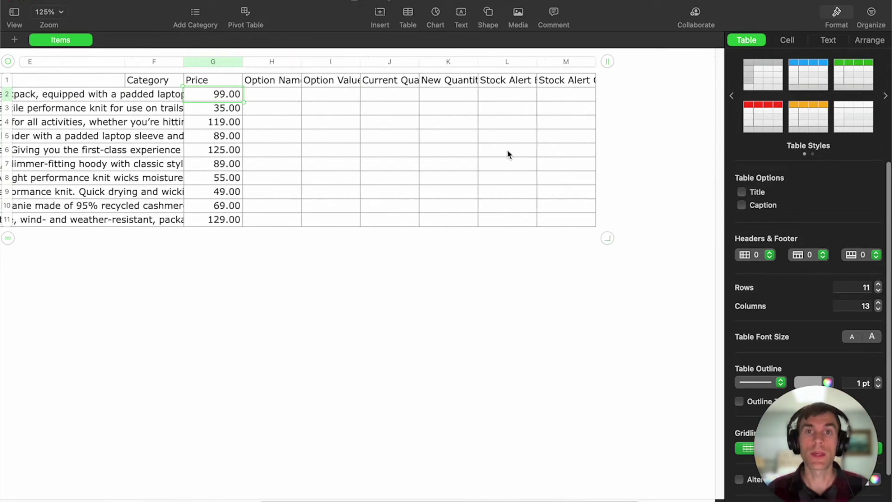
{"action": "scroll", "coordinate": [506, 151], "scroll_direction": "right", "scroll_amount": 2}
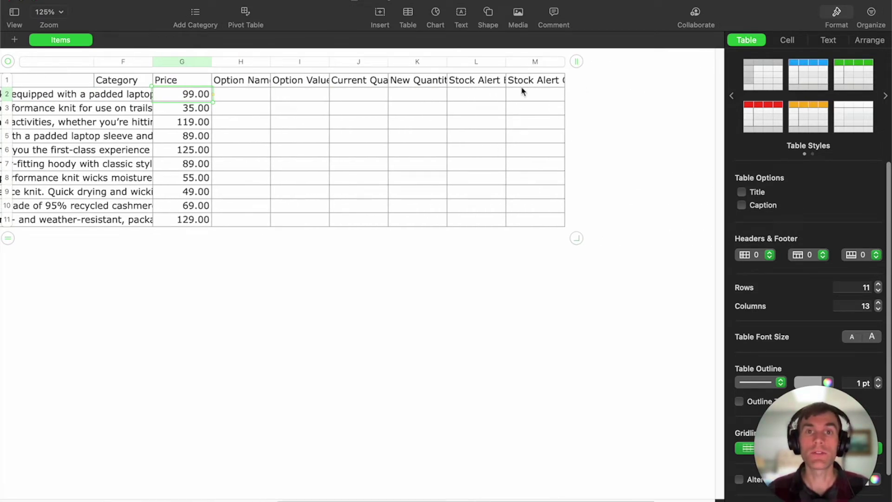
{"action": "left_click_drag", "start_coordinate": [506, 61], "coordinate": [540, 64]}
{"action": "left_click_drag", "start_coordinate": [597, 61], "coordinate": [680, 63]}
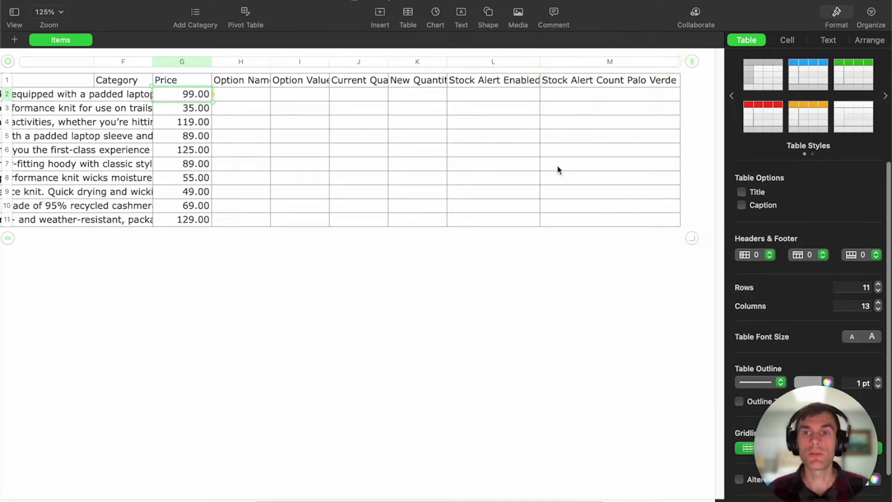
{"action": "left_click_drag", "start_coordinate": [445, 64], "coordinate": [540, 63]}
{"action": "left_click_drag", "start_coordinate": [387, 61], "coordinate": [562, 65]}
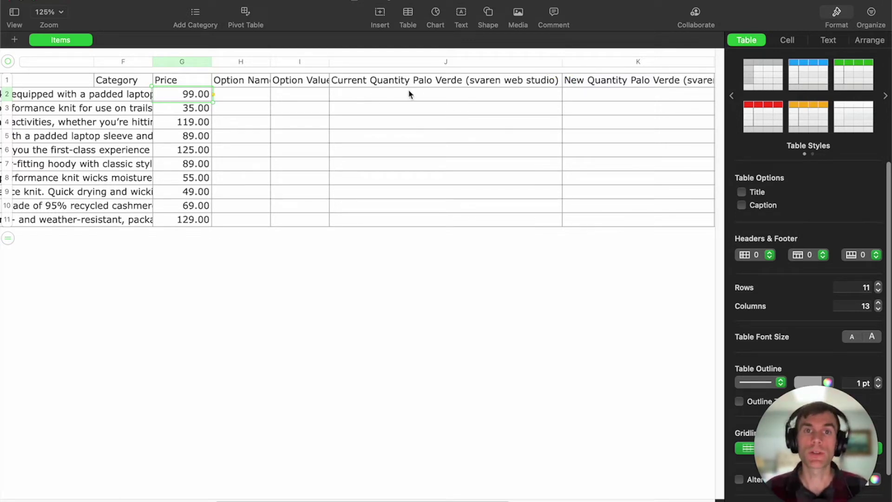
Widen the Option Name 1 and Option Value 1 columns
{"action": "scroll", "coordinate": [617, 103], "scroll_direction": "right", "scroll_amount": 5}
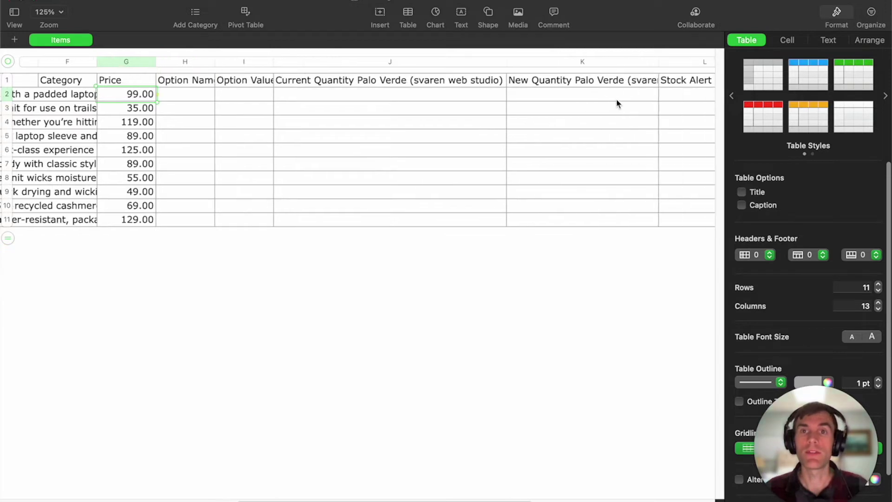
{"action": "scroll", "coordinate": [580, 108], "scroll_direction": "right", "scroll_amount": 4}
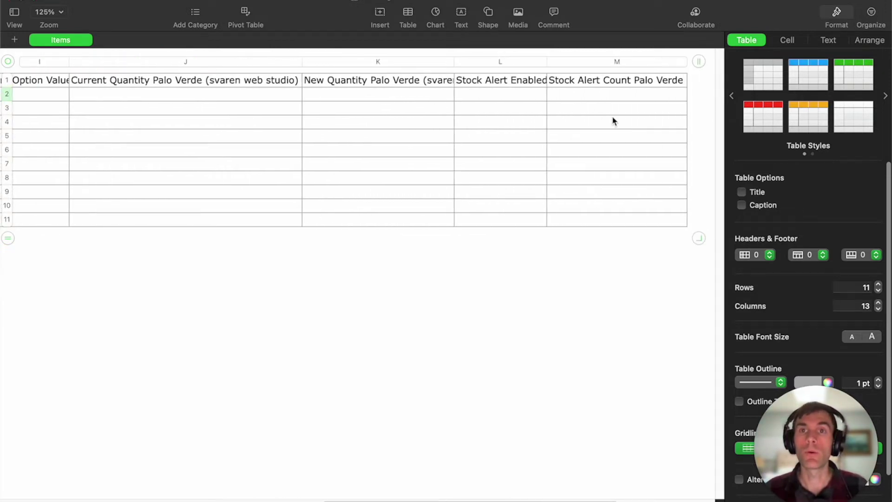
{"action": "scroll", "coordinate": [416, 139], "scroll_direction": "left", "scroll_amount": 6}
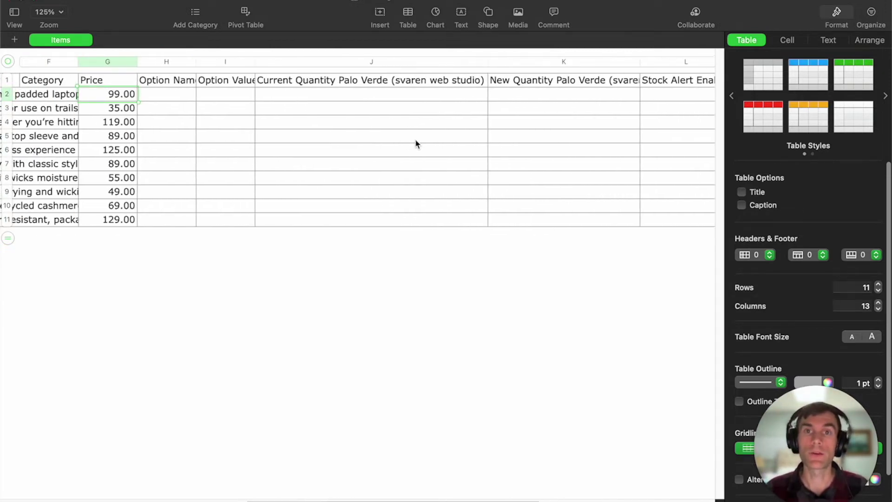
{"action": "left_click_drag", "start_coordinate": [316, 69], "coordinate": [415, 68]}
{"action": "left_click_drag", "start_coordinate": [258, 67], "coordinate": [405, 70]}
{"action": "scroll", "coordinate": [307, 186], "scroll_direction": "left", "scroll_amount": 10}
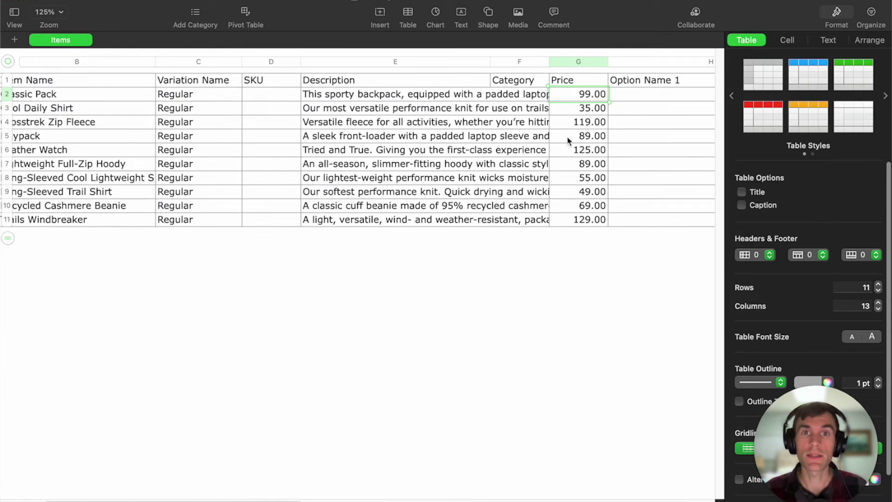
Prefix a 3 to prices G2–G7, e.g. Classic Pack 399.00, Crosstrek Zip Fleece 3119.00
{"action": "double_click", "coordinate": [561, 99]}
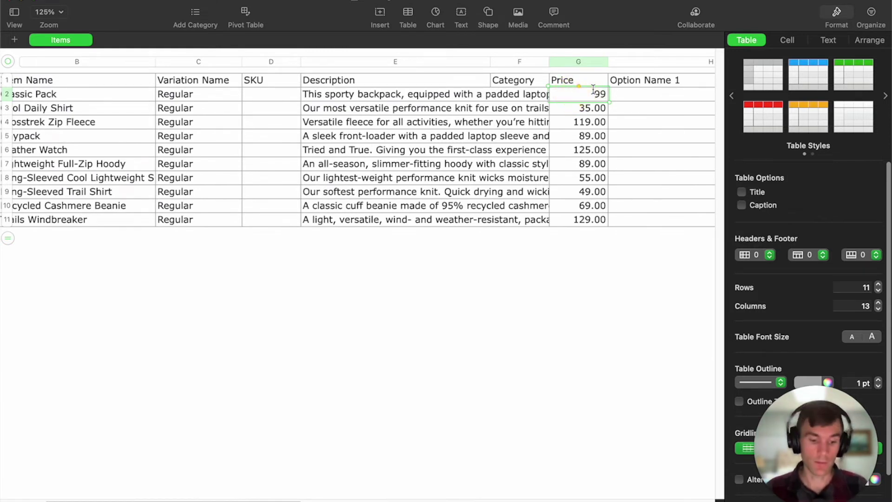
{"action": "type", "text": "3"}
{"action": "left_click", "coordinate": [579, 109]}
{"action": "left_click", "coordinate": [582, 107]}
{"action": "double_click", "coordinate": [579, 124]}
{"action": "left_click", "coordinate": [581, 136]}
{"action": "left_click", "coordinate": [581, 136]}
{"action": "type", "text": "3"}
{"action": "double_click", "coordinate": [577, 150]}
{"action": "type", "text": "3"}
{"action": "left_click", "coordinate": [577, 164]}
{"action": "left_click", "coordinate": [577, 164]}
{"action": "type", "text": "3"}
Prefix a 3 to prices G8–G11: Trail Shirt 349.00, Cashmere Beanie 369.00, Windbreaker 3129.00
{"action": "left_click", "coordinate": [581, 179]}
{"action": "left_click", "coordinate": [581, 179]}
{"action": "type", "text": "3"}
{"action": "left_click", "coordinate": [581, 196]}
{"action": "left_click", "coordinate": [580, 197]}
{"action": "type", "text": "3"}
{"action": "left_click", "coordinate": [579, 204]}
{"action": "double_click", "coordinate": [581, 205]}
{"action": "type", "text": "3"}
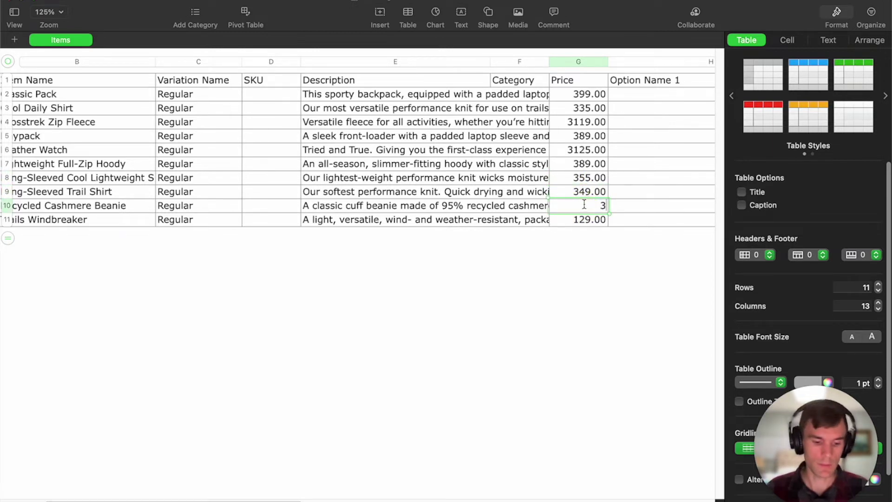
{"action": "key", "text": "cmd+z"}
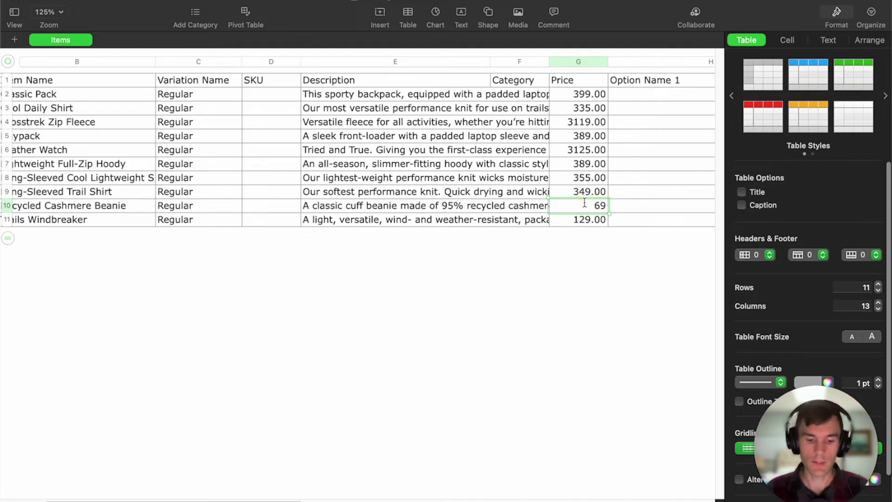
{"action": "left_click", "coordinate": [574, 215]}
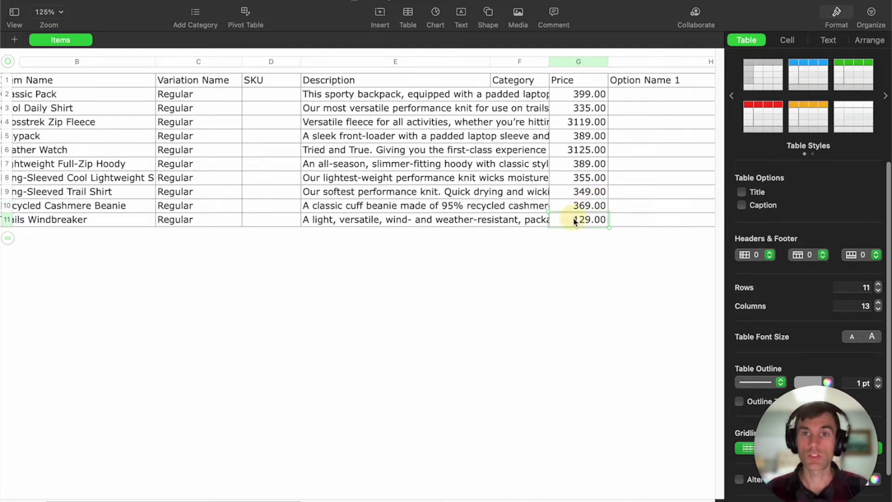
{"action": "left_click", "coordinate": [573, 219]}
{"action": "type", "text": "3"}
{"action": "left_click", "coordinate": [576, 244]}
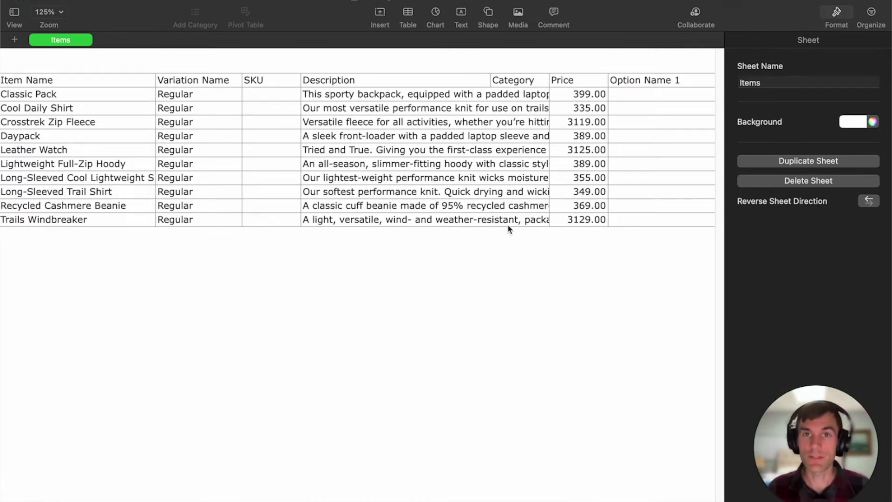
Save the spreadsheet to the Desktop as catalog-2022-05-27-2316.numbers
{"action": "key", "text": "super+s"}
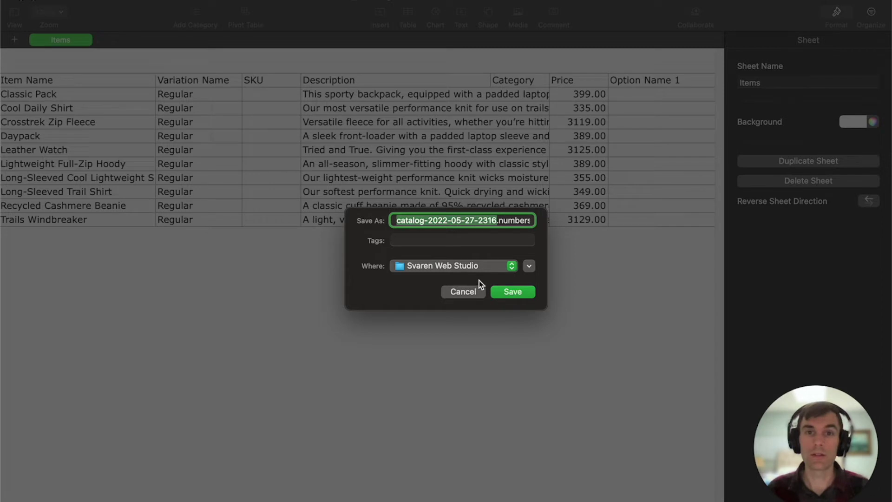
{"action": "left_click", "coordinate": [493, 265]}
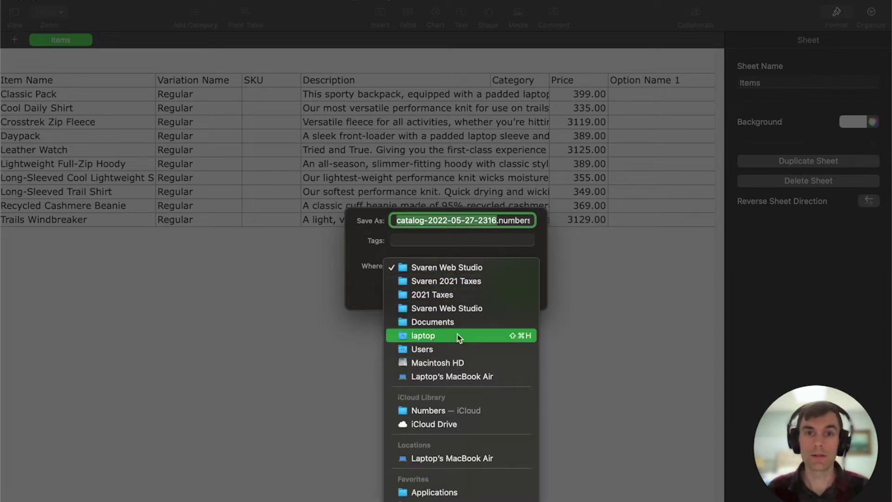
{"action": "left_click", "coordinate": [474, 481]}
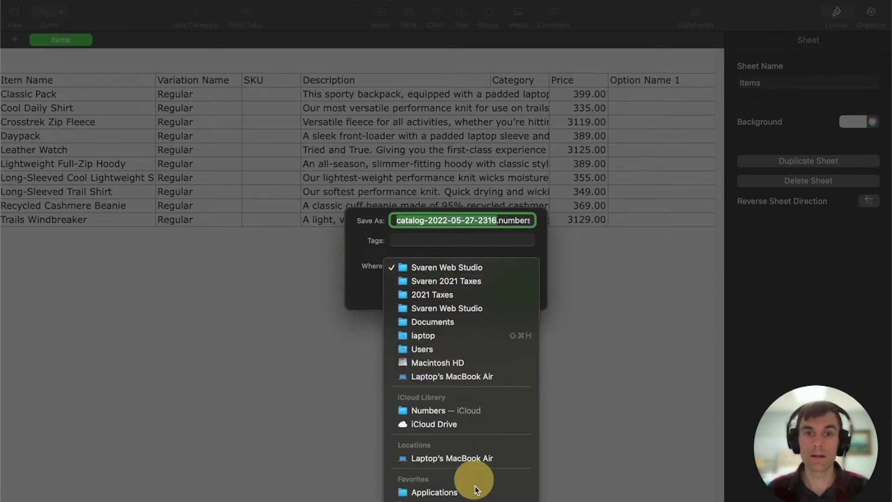
{"action": "left_click", "coordinate": [521, 296]}
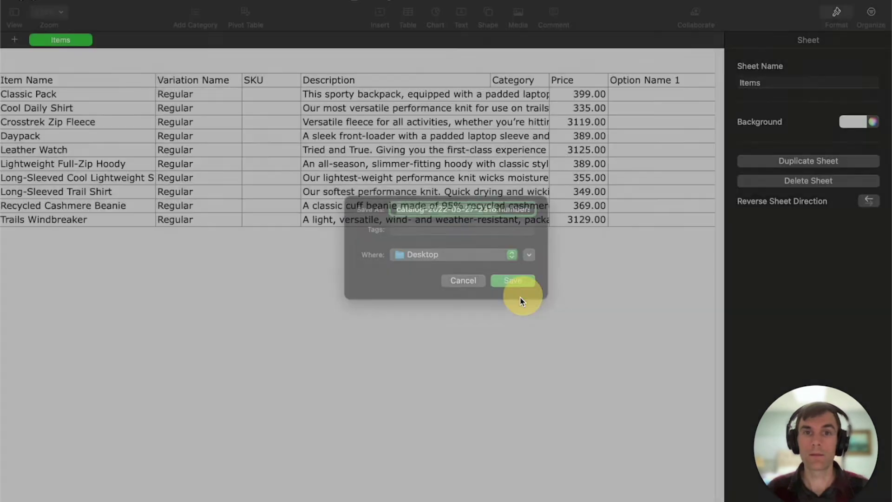
{"action": "key", "text": "super+Tab"}
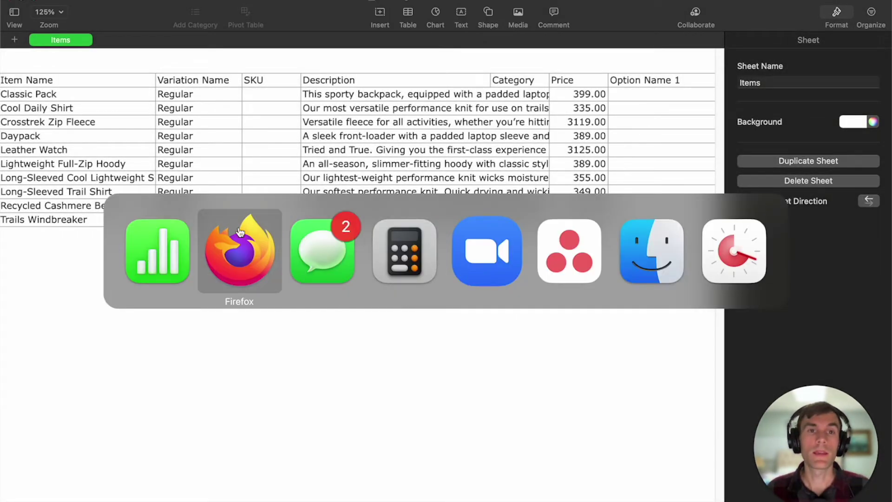
In the Square browser tab, start Import Library with Modify Item Library selected
{"action": "left_click", "coordinate": [237, 266]}
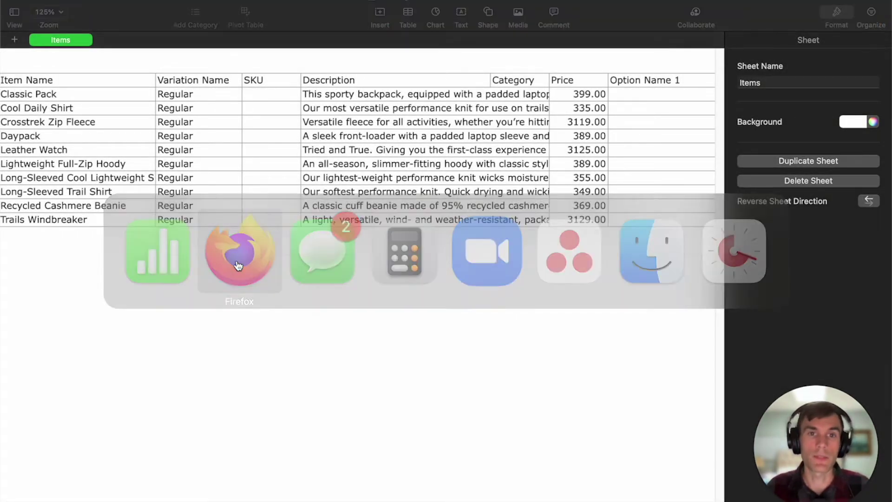
{"action": "left_click", "coordinate": [778, 110]}
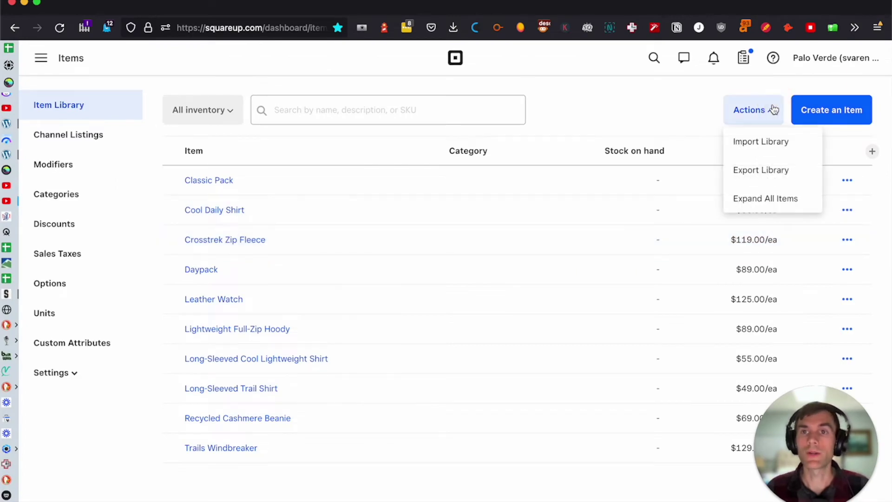
{"action": "left_click", "coordinate": [765, 143]}
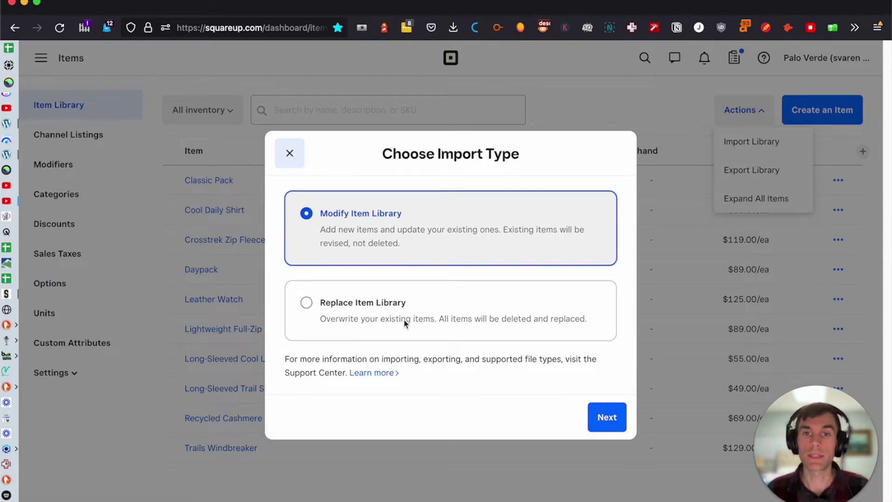
{"action": "left_click", "coordinate": [608, 419]}
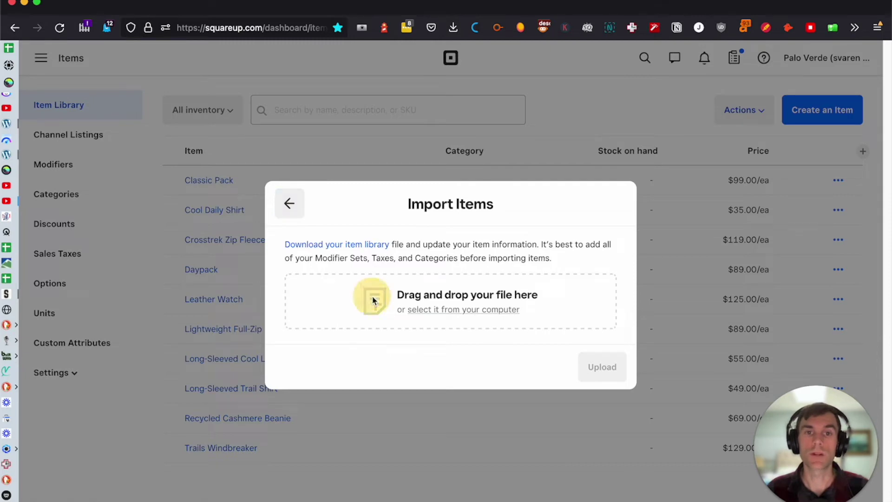
{"action": "left_click", "coordinate": [546, 294]}
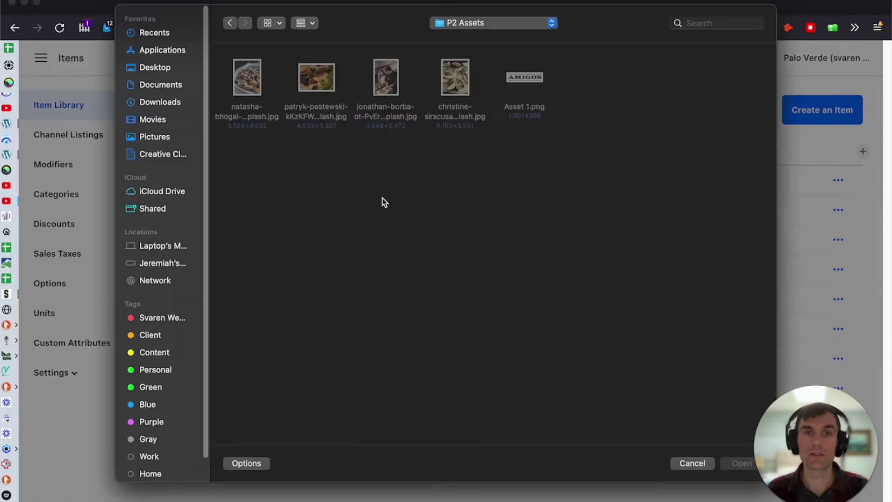
{"action": "left_click", "coordinate": [166, 103]}
{"action": "left_click", "coordinate": [168, 85]}
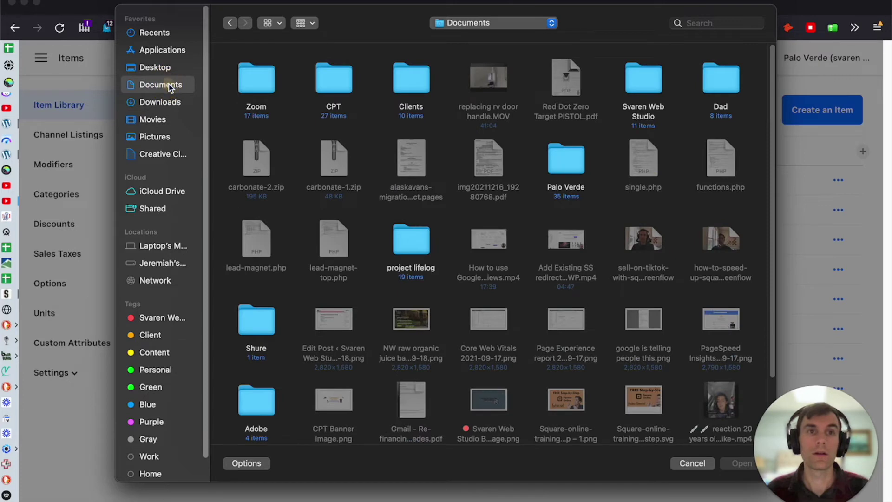
{"action": "left_click", "coordinate": [158, 66]}
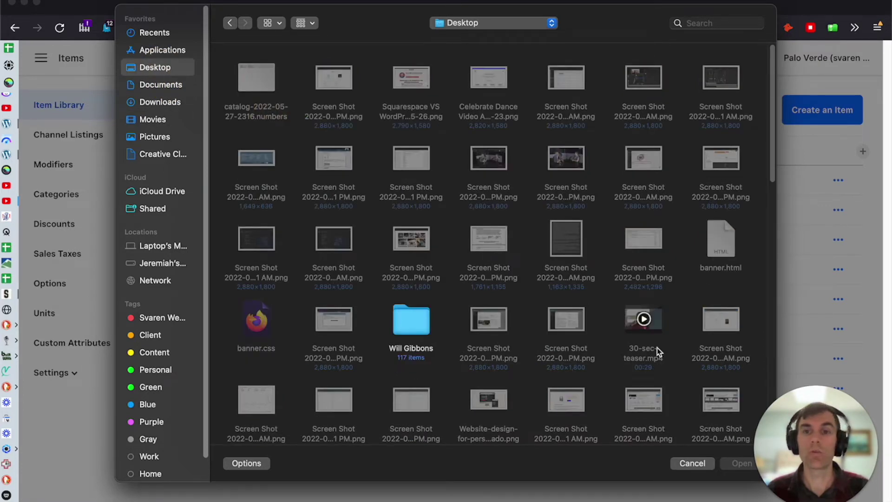
{"action": "left_click", "coordinate": [691, 465]}
{"action": "key", "text": "super+Tab"}
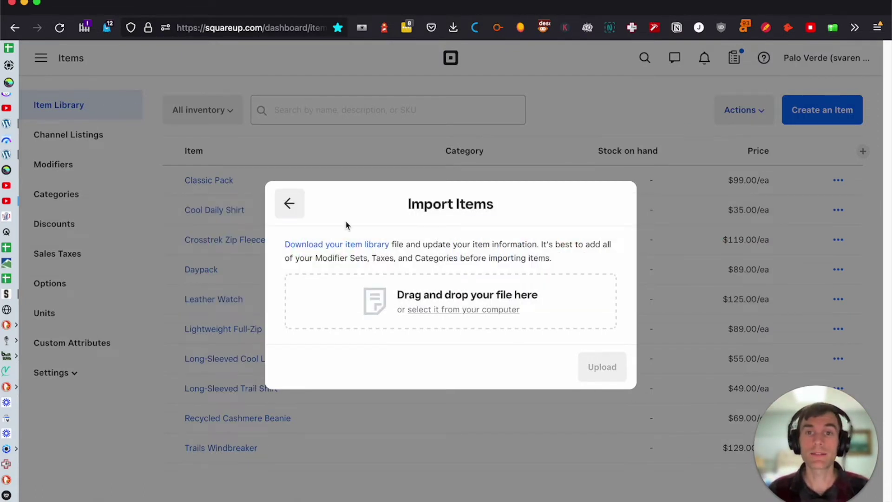
Return to Choose Import Type and open the Learn more article on importing items
{"action": "left_click", "coordinate": [296, 208]}
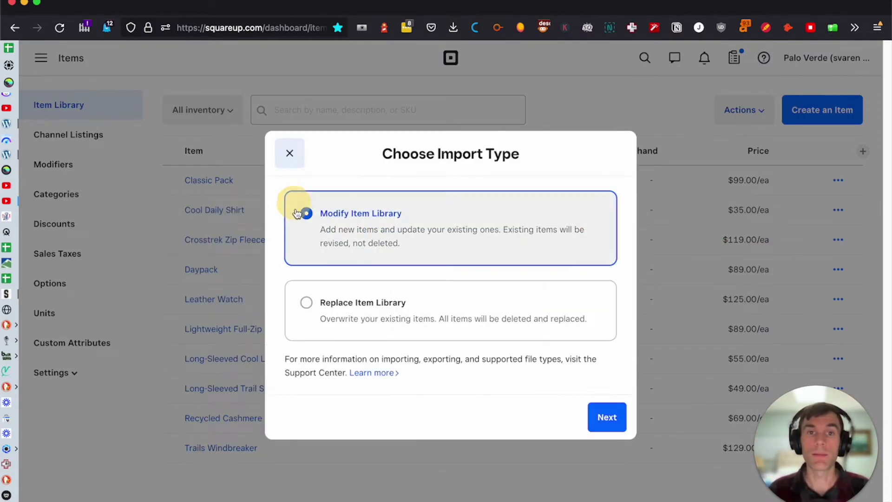
{"action": "left_click", "coordinate": [607, 417]}
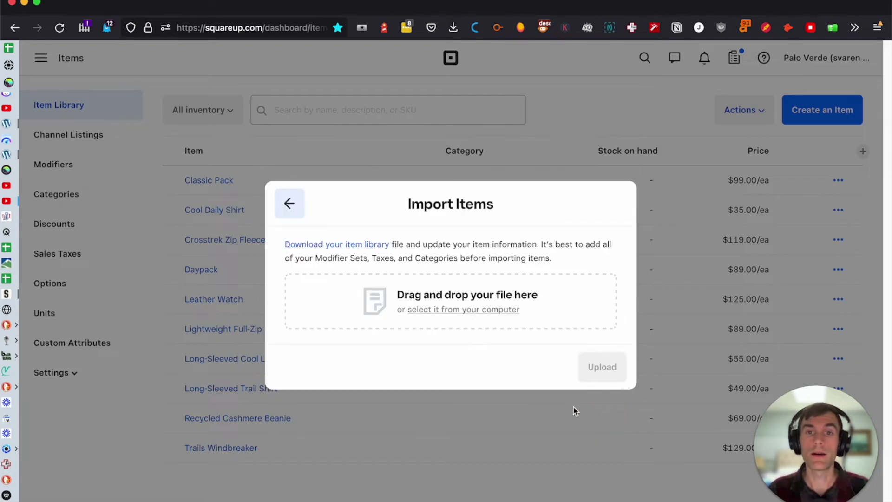
{"action": "left_click", "coordinate": [297, 206]}
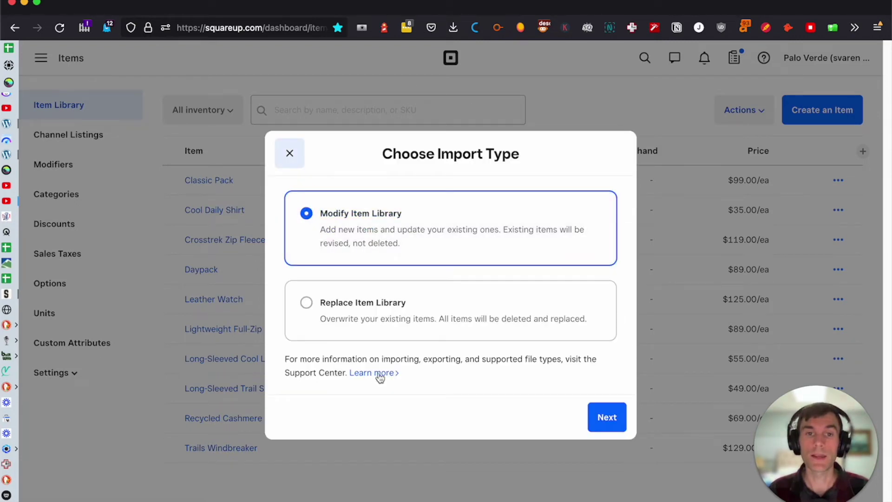
{"action": "left_click", "coordinate": [612, 417]}
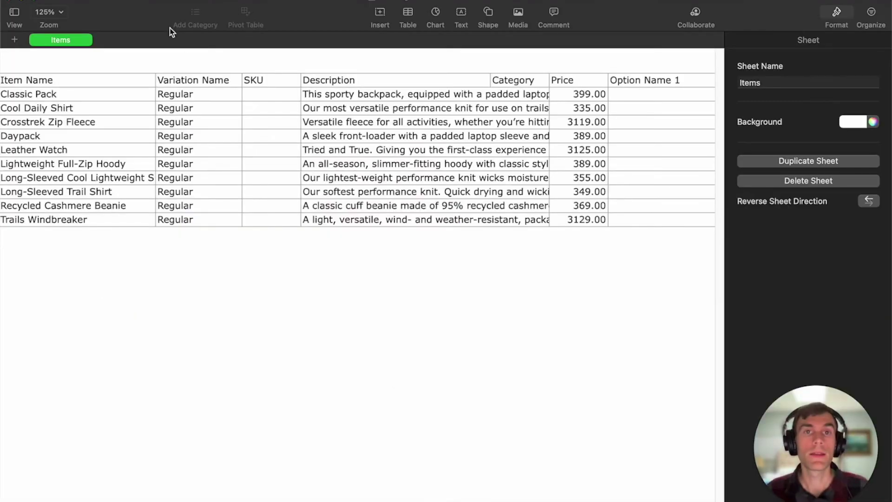
{"action": "left_click", "coordinate": [85, 1]}
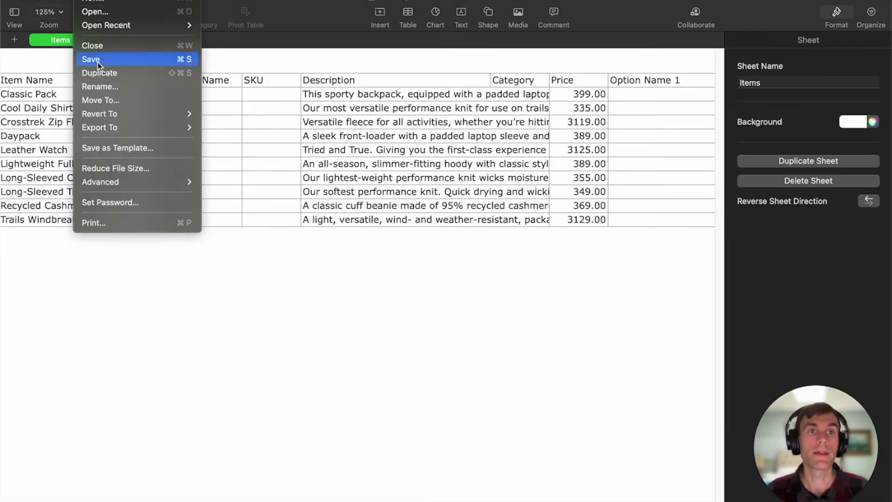
{"action": "mouse_move", "coordinate": [140, 128]}
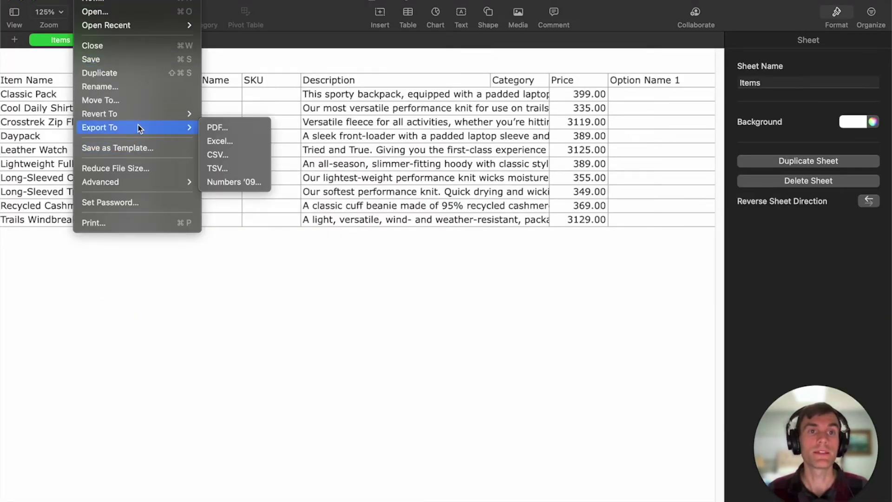
{"action": "left_click", "coordinate": [279, 238]}
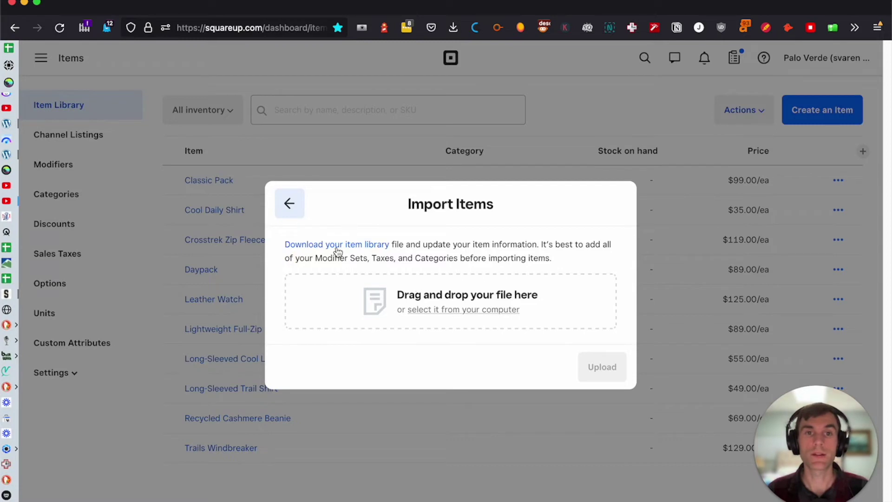
{"action": "left_click", "coordinate": [293, 219]}
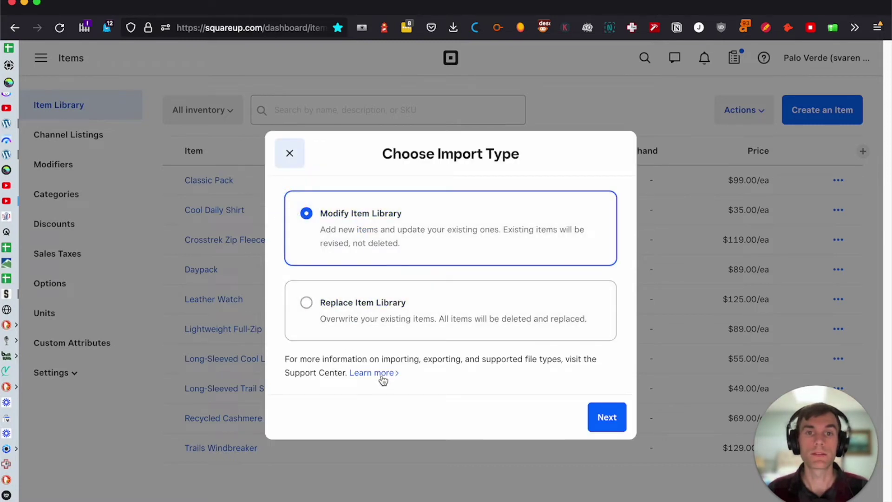
{"action": "left_click", "coordinate": [381, 375]}
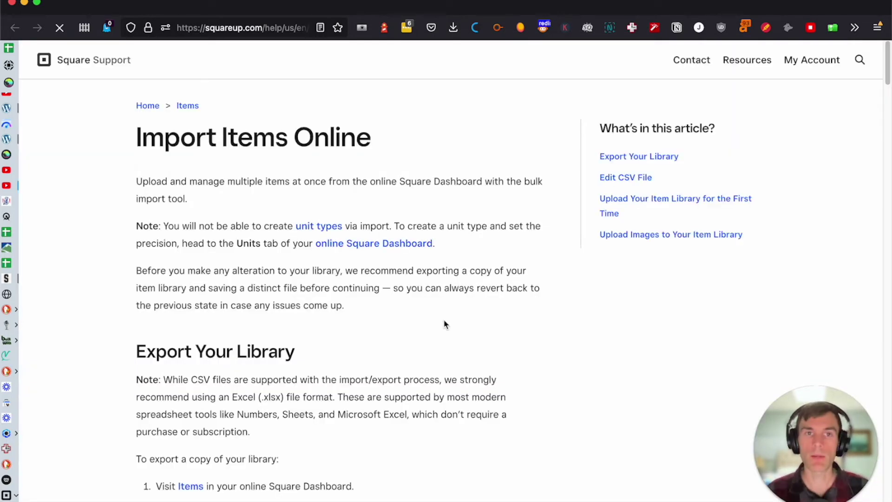
{"action": "scroll", "coordinate": [437, 348], "scroll_direction": "down", "scroll_amount": 3}
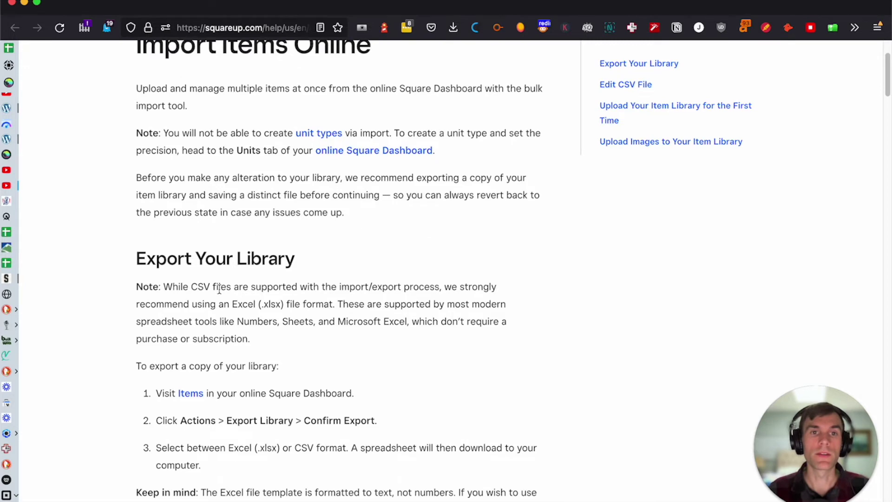
{"action": "left_click_drag", "start_coordinate": [163, 285], "coordinate": [309, 286]}
{"action": "left_click", "coordinate": [315, 309]}
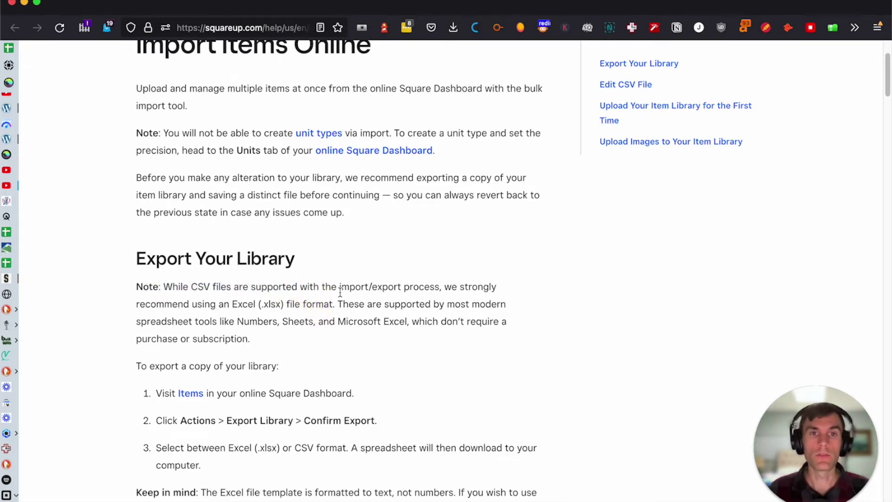
{"action": "scroll", "coordinate": [347, 291], "scroll_direction": "down", "scroll_amount": 3}
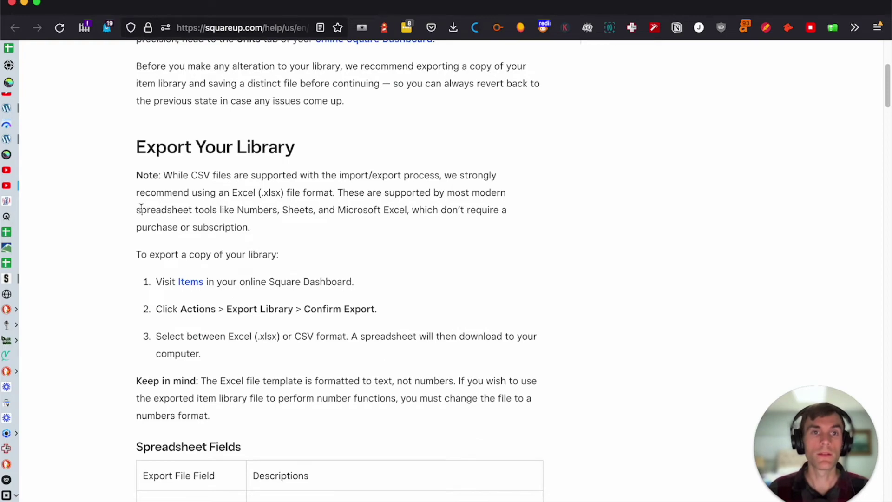
{"action": "scroll", "coordinate": [275, 213], "scroll_direction": "down", "scroll_amount": 5}
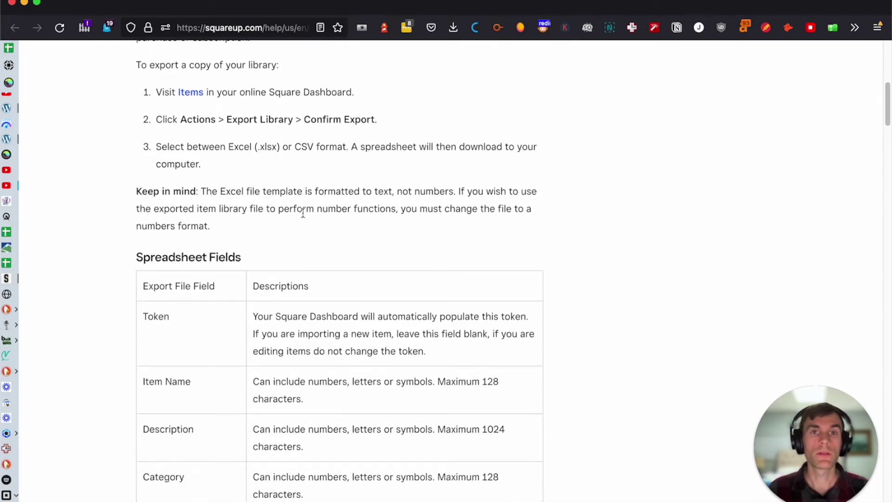
{"action": "scroll", "coordinate": [291, 219], "scroll_direction": "down", "scroll_amount": 20}
{"action": "scroll", "coordinate": [175, 223], "scroll_direction": "down", "scroll_amount": 5}
{"action": "scroll", "coordinate": [199, 211], "scroll_direction": "up", "scroll_amount": 20}
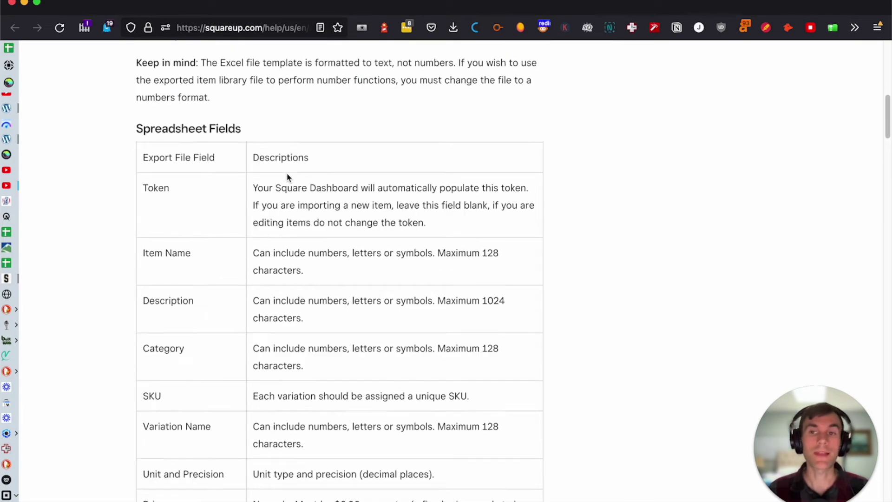
{"action": "scroll", "coordinate": [287, 176], "scroll_direction": "up", "scroll_amount": 20}
{"action": "left_click", "coordinate": [193, 29]}
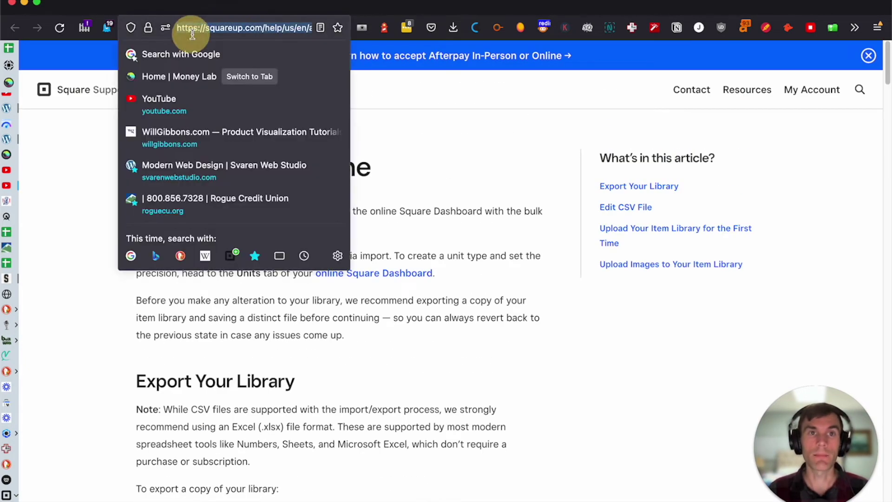
{"action": "left_click", "coordinate": [481, 253]}
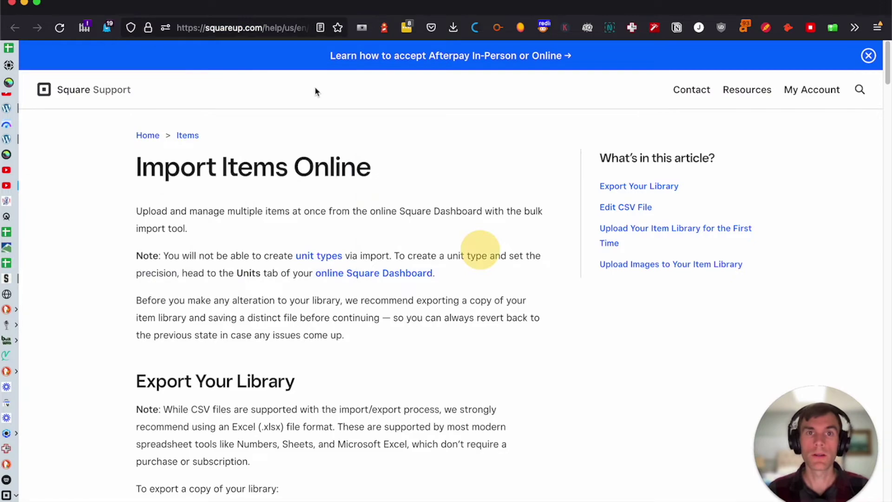
{"action": "scroll", "coordinate": [431, 139], "scroll_direction": "down", "scroll_amount": 10}
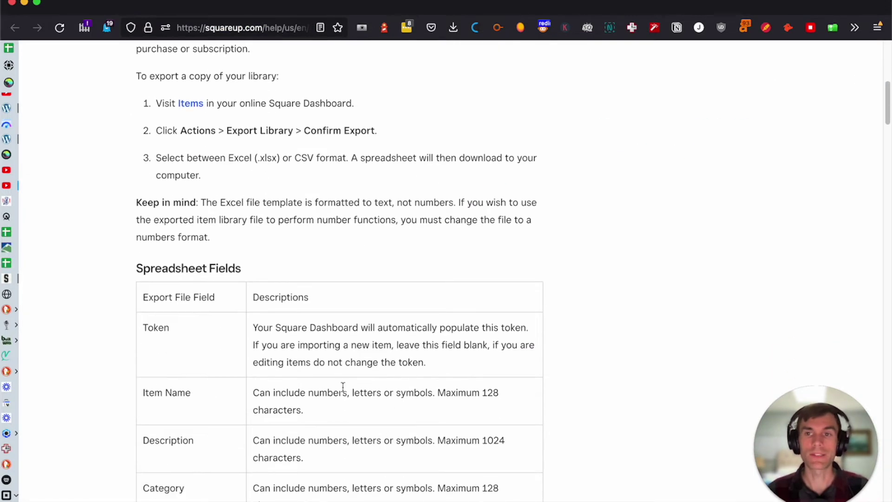
{"action": "scroll", "coordinate": [345, 388], "scroll_direction": "down", "scroll_amount": 15}
{"action": "scroll", "coordinate": [319, 346], "scroll_direction": "down", "scroll_amount": 5}
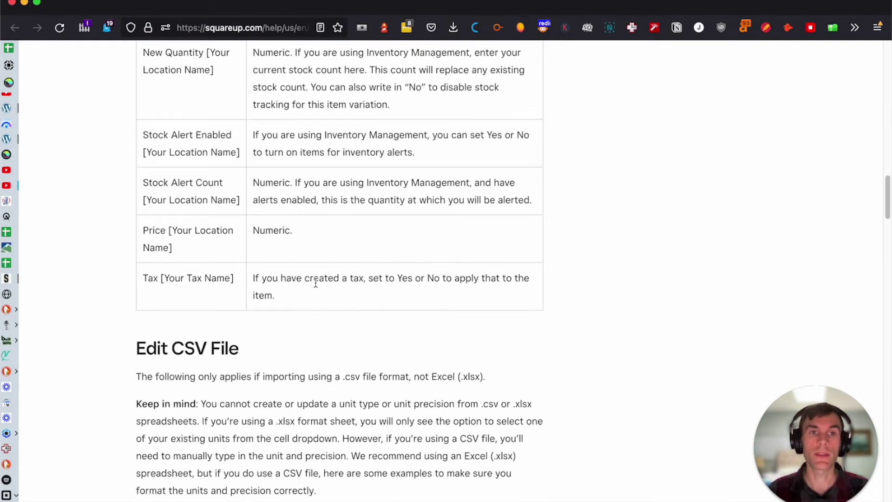
{"action": "scroll", "coordinate": [312, 279], "scroll_direction": "up", "scroll_amount": 5}
{"action": "scroll", "coordinate": [165, 305], "scroll_direction": "down", "scroll_amount": 2}
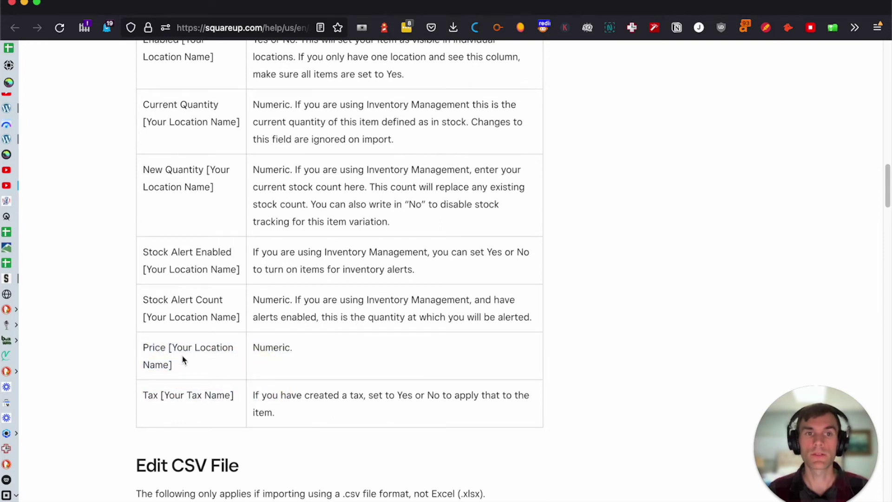
{"action": "scroll", "coordinate": [159, 199], "scroll_direction": "up", "scroll_amount": 2}
{"action": "scroll", "coordinate": [240, 286], "scroll_direction": "up", "scroll_amount": 10}
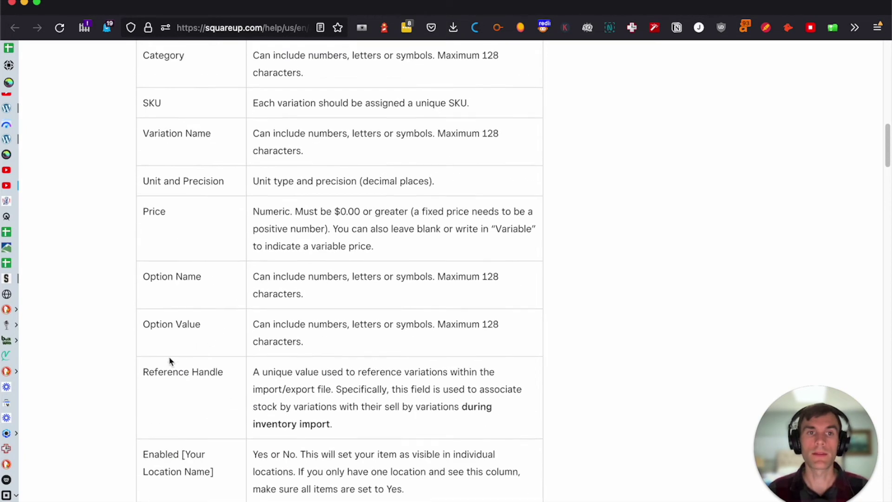
{"action": "scroll", "coordinate": [187, 258], "scroll_direction": "down", "scroll_amount": 15}
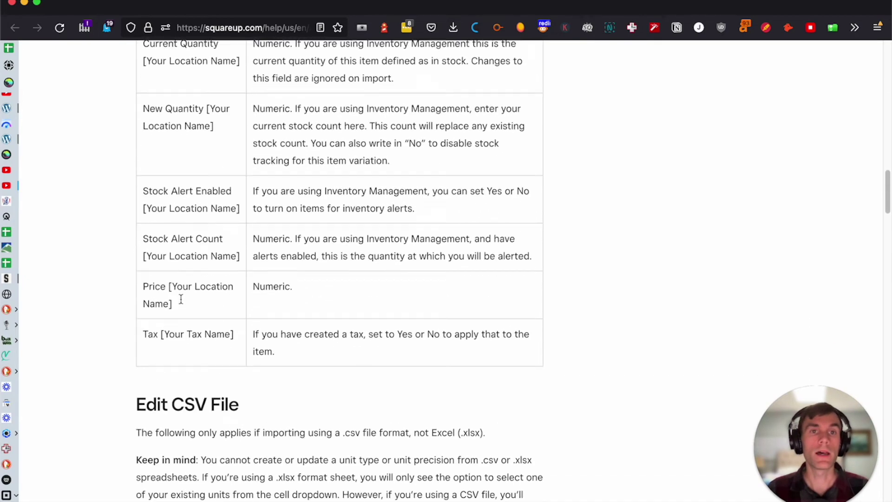
{"action": "scroll", "coordinate": [209, 242], "scroll_direction": "down", "scroll_amount": 3}
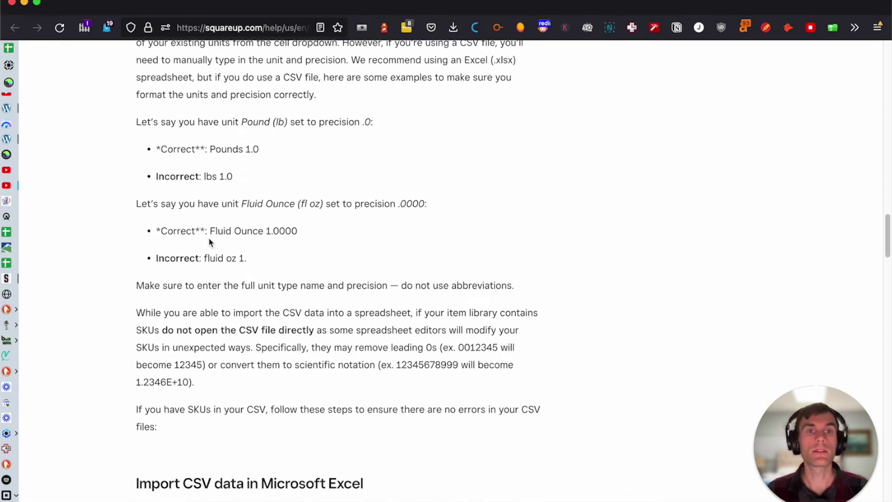
{"action": "scroll", "coordinate": [201, 243], "scroll_direction": "down", "scroll_amount": 8}
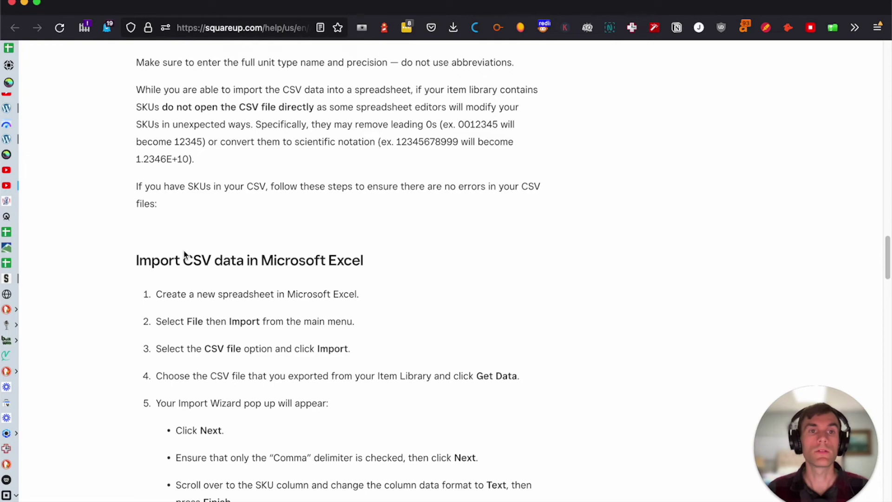
{"action": "scroll", "coordinate": [262, 194], "scroll_direction": "down", "scroll_amount": 14}
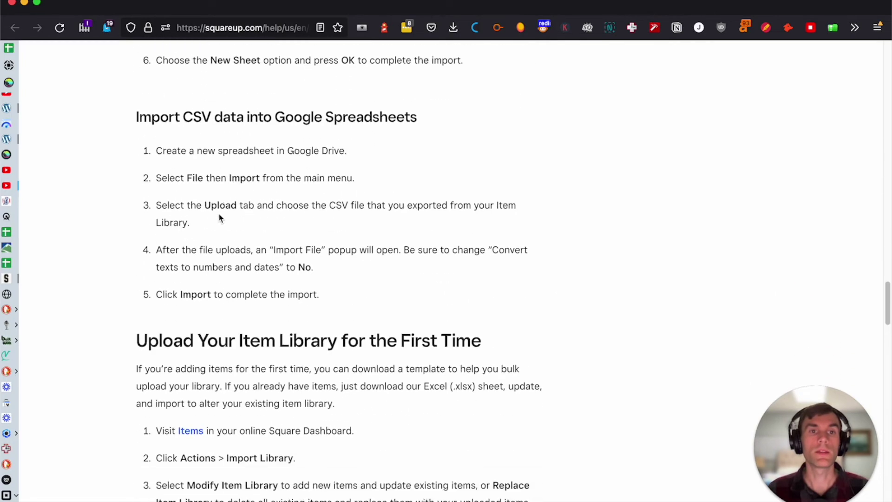
{"action": "scroll", "coordinate": [300, 126], "scroll_direction": "down", "scroll_amount": 2}
{"action": "scroll", "coordinate": [285, 209], "scroll_direction": "up", "scroll_amount": 1}
{"action": "scroll", "coordinate": [293, 199], "scroll_direction": "down", "scroll_amount": 10}
{"action": "scroll", "coordinate": [302, 205], "scroll_direction": "down", "scroll_amount": 20}
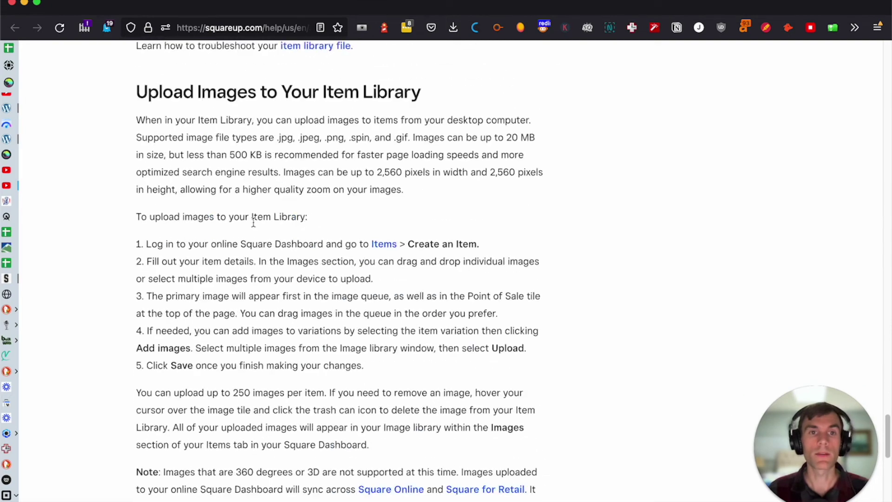
{"action": "scroll", "coordinate": [324, 222], "scroll_direction": "up", "scroll_amount": 9}
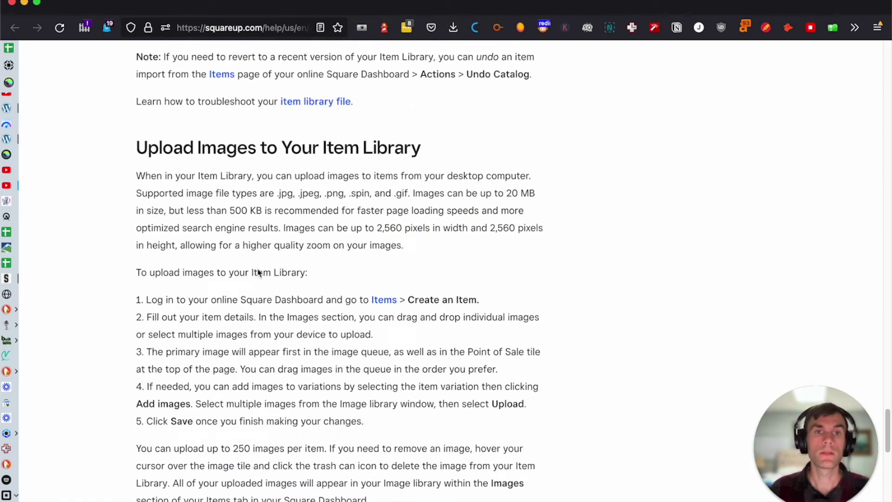
{"action": "scroll", "coordinate": [268, 304], "scroll_direction": "up", "scroll_amount": 5}
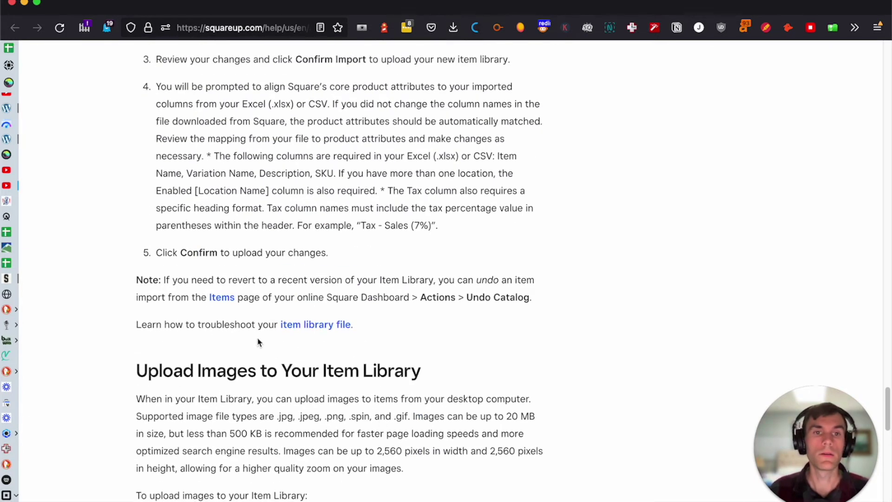
{"action": "scroll", "coordinate": [206, 297], "scroll_direction": "up", "scroll_amount": 5}
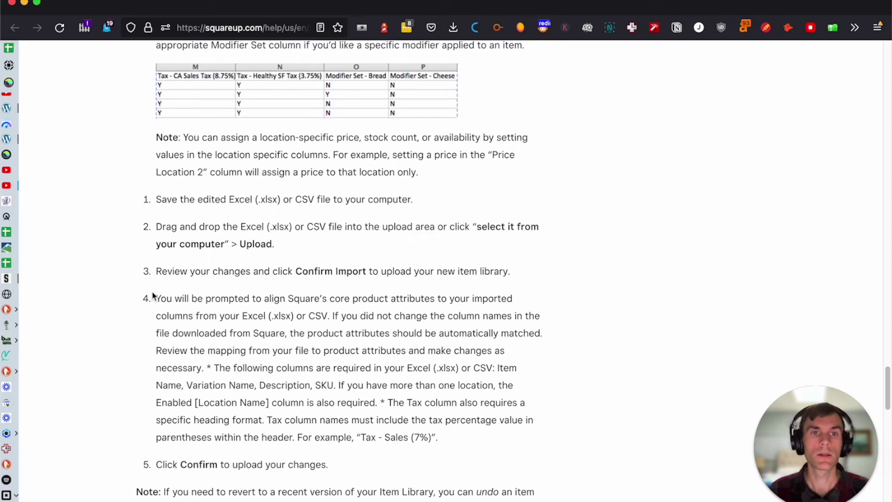
{"action": "left_click_drag", "start_coordinate": [161, 298], "coordinate": [308, 315]}
{"action": "left_click", "coordinate": [285, 313]}
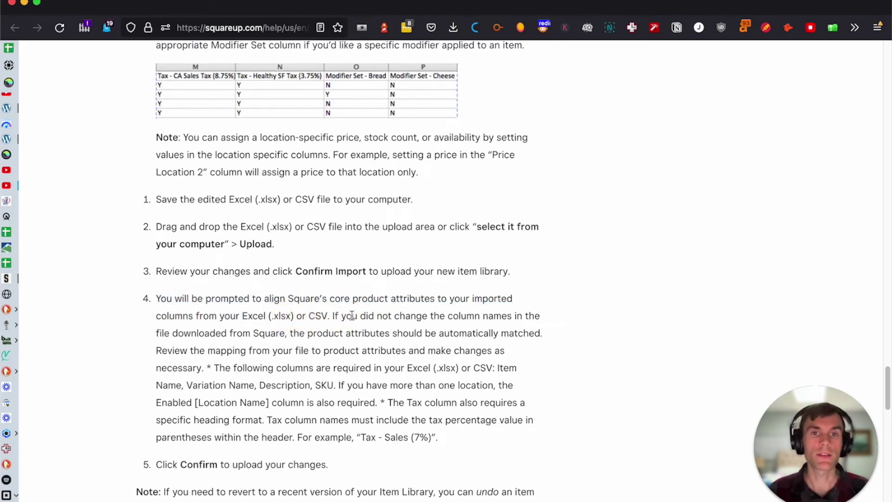
Export the edited Numbers sheet as a CSV file via File > Export To > CSV
{"action": "key", "text": "super+Tab"}
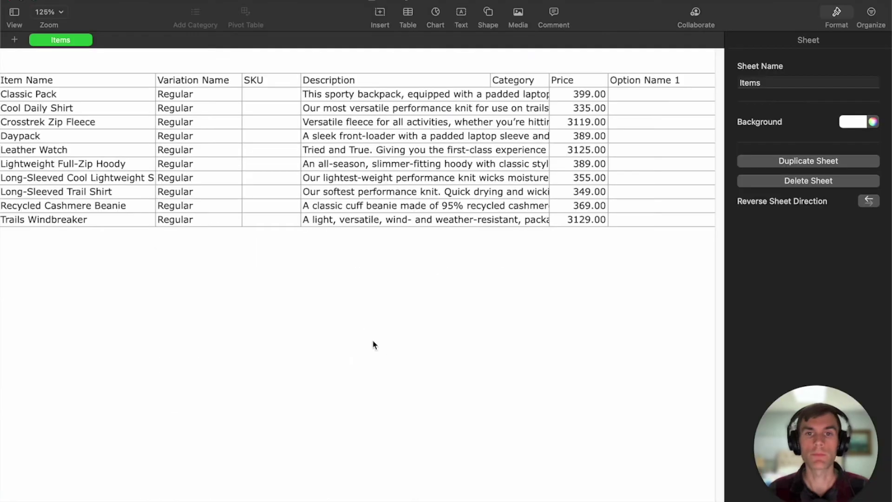
{"action": "left_click", "coordinate": [86, 0]}
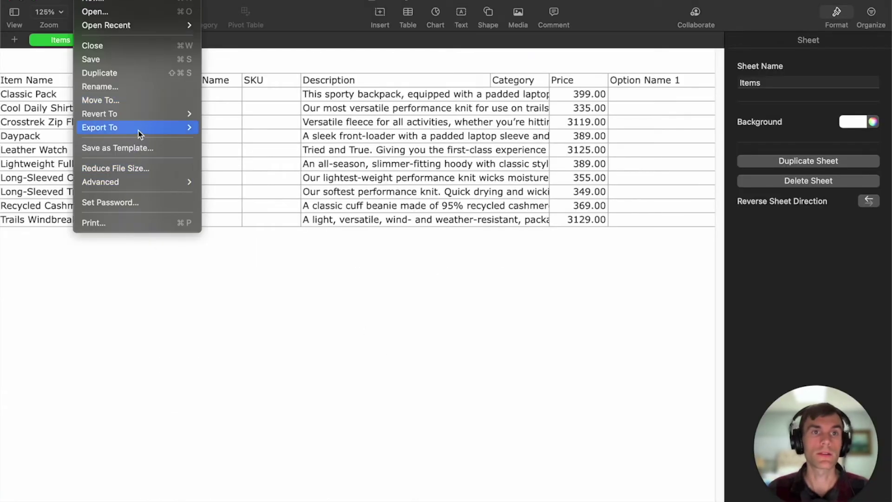
{"action": "mouse_move", "coordinate": [139, 127]}
{"action": "left_click", "coordinate": [232, 157]}
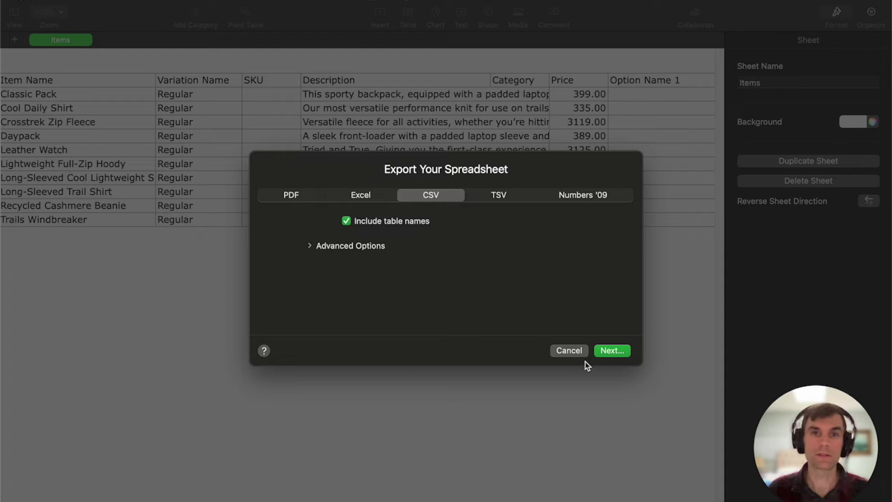
{"action": "left_click", "coordinate": [623, 349]}
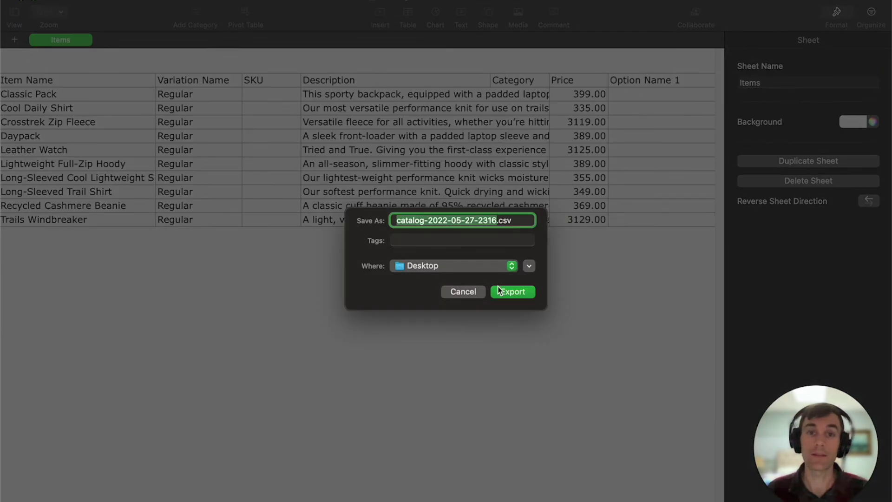
{"action": "left_click", "coordinate": [519, 296]}
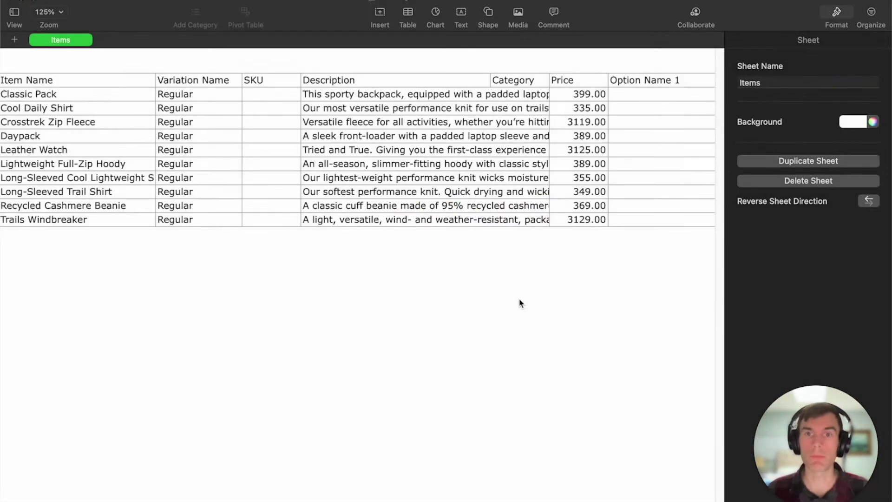
{"action": "key", "text": "super+Tab"}
Return to the Square Dashboard tab and back out of the item editor to the Item Library
{"action": "left_click", "coordinate": [247, 278]}
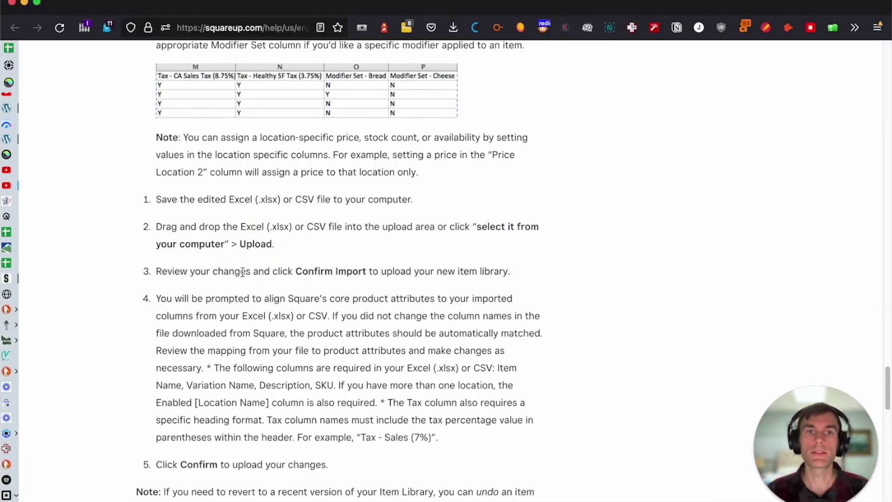
{"action": "key", "text": "ctrl+Tab"}
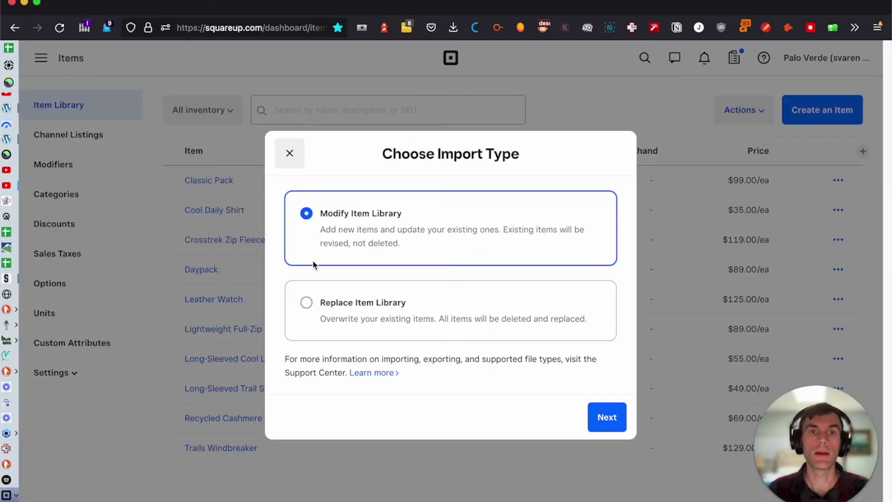
{"action": "left_click", "coordinate": [374, 303]}
{"action": "left_click", "coordinate": [617, 417]}
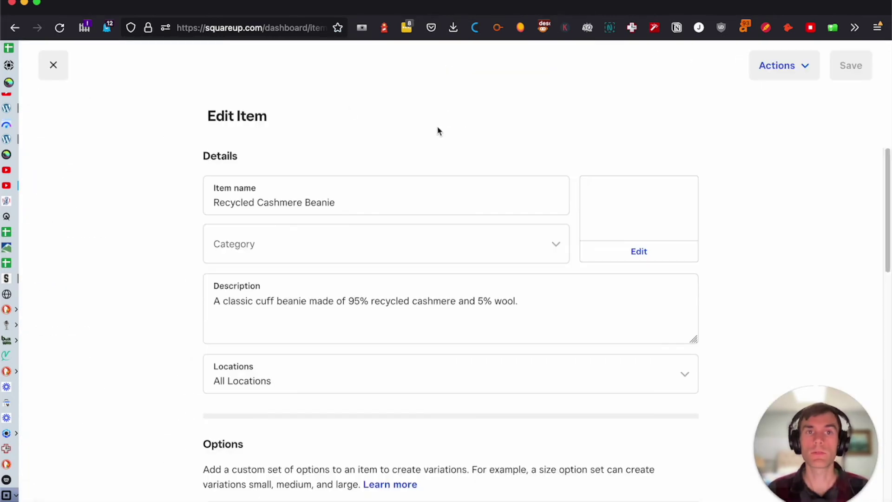
{"action": "left_click", "coordinate": [53, 65]}
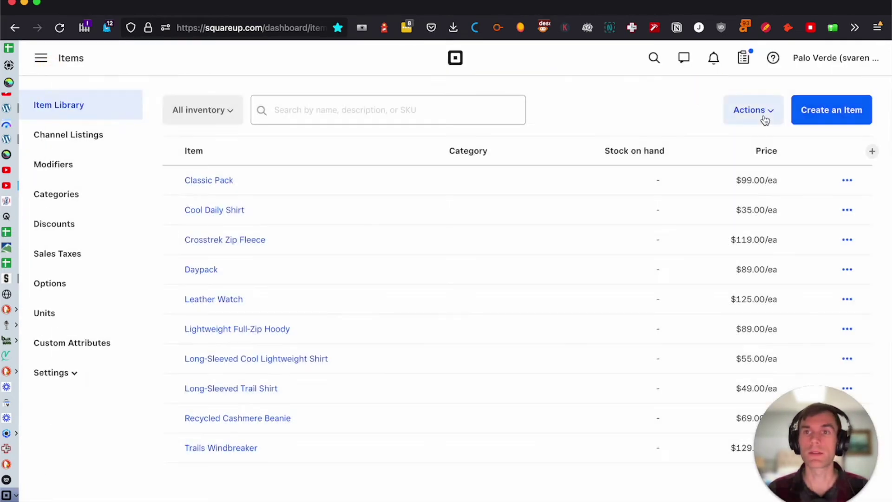
Start a replace-library import and upload catalog-2022-05-27-2316.csv from the Desktop
{"action": "left_click", "coordinate": [753, 116]}
{"action": "left_click", "coordinate": [752, 142]}
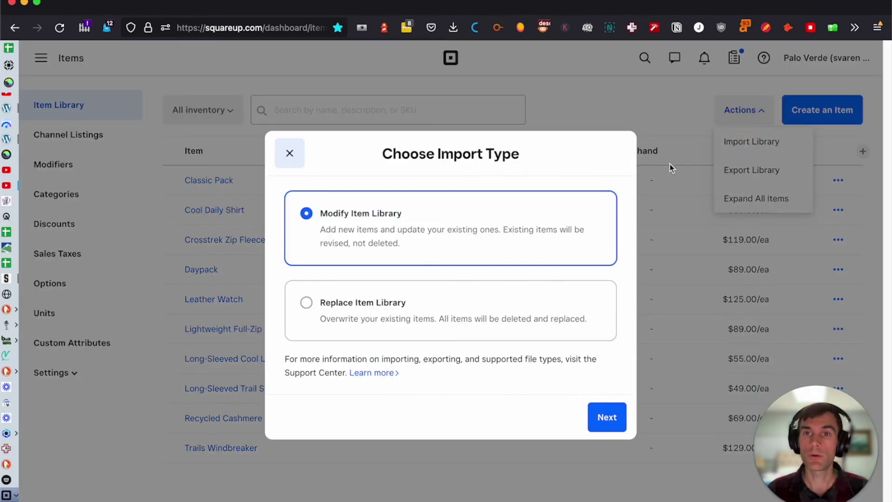
{"action": "left_click", "coordinate": [453, 294]}
{"action": "left_click", "coordinate": [602, 415]}
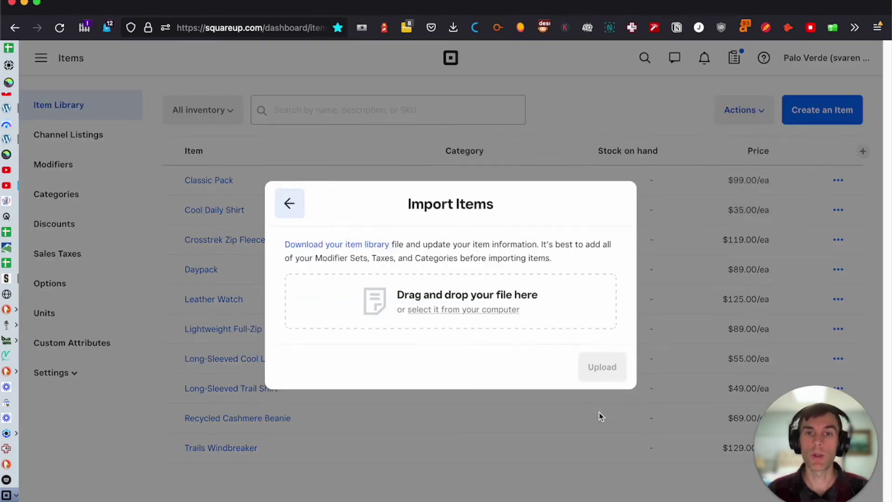
{"action": "left_click", "coordinate": [493, 309]}
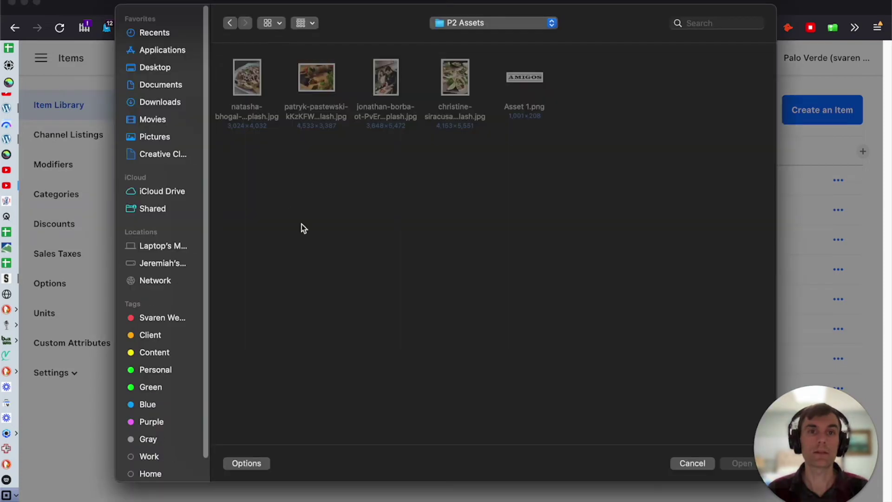
{"action": "left_click", "coordinate": [161, 71]}
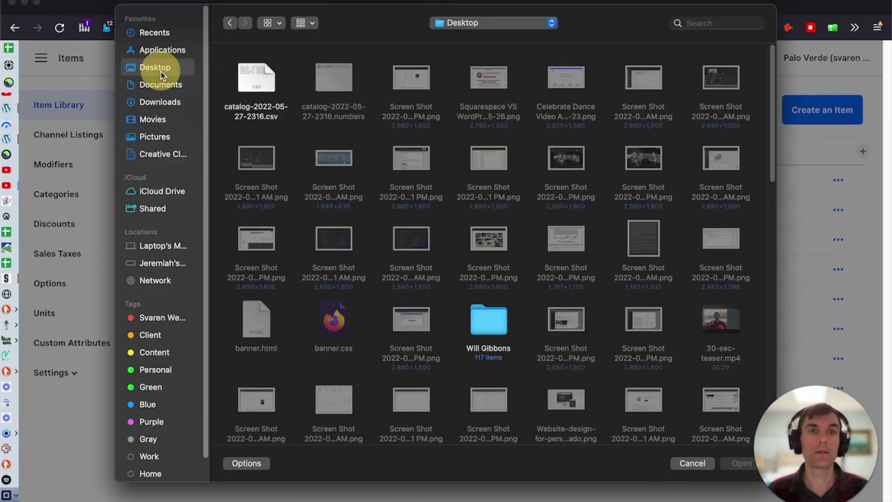
{"action": "left_click", "coordinate": [274, 78]}
{"action": "left_click", "coordinate": [736, 463]}
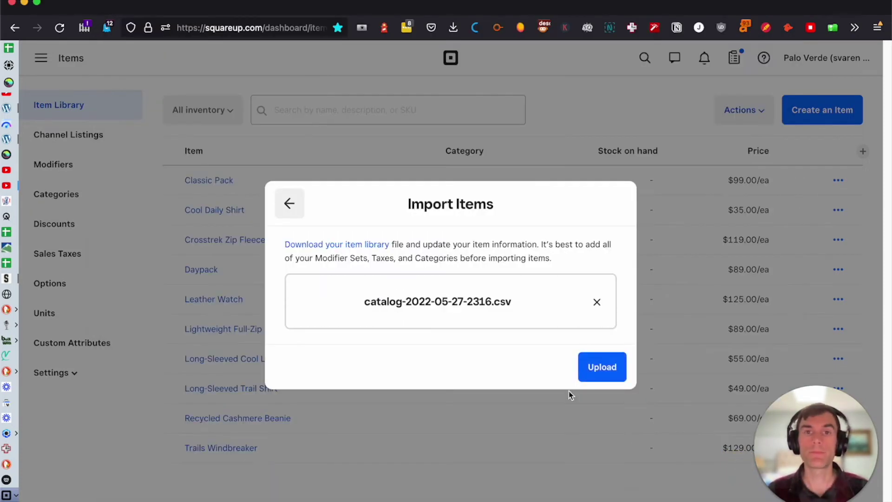
{"action": "left_click", "coordinate": [617, 366]}
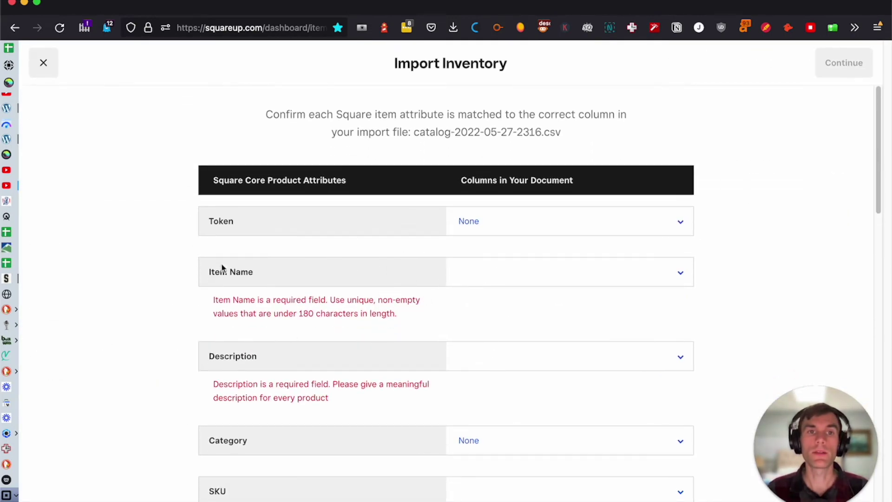
Try mapping Item Name to Table 1, then clear it and leave Token as None
{"action": "left_click", "coordinate": [561, 272]}
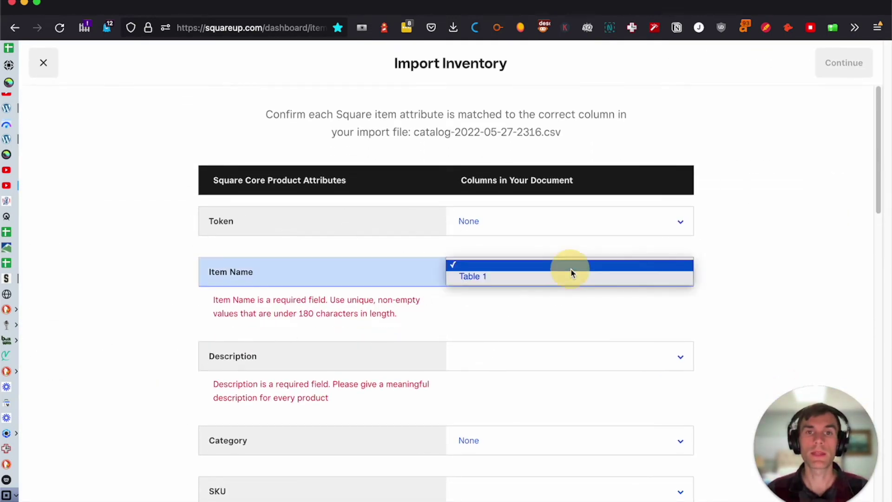
{"action": "left_click", "coordinate": [577, 277]}
{"action": "scroll", "coordinate": [571, 317], "scroll_direction": "down", "scroll_amount": 1}
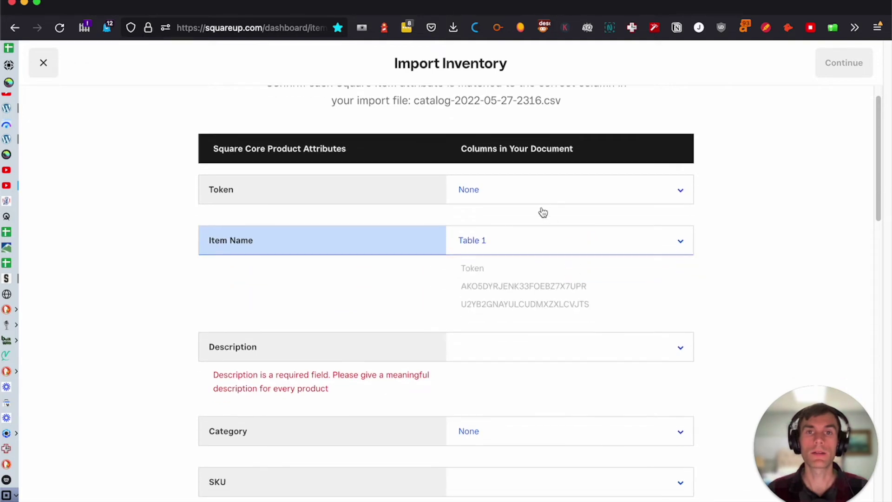
{"action": "left_click", "coordinate": [539, 242]}
{"action": "left_click", "coordinate": [523, 220]}
{"action": "left_click", "coordinate": [518, 185]}
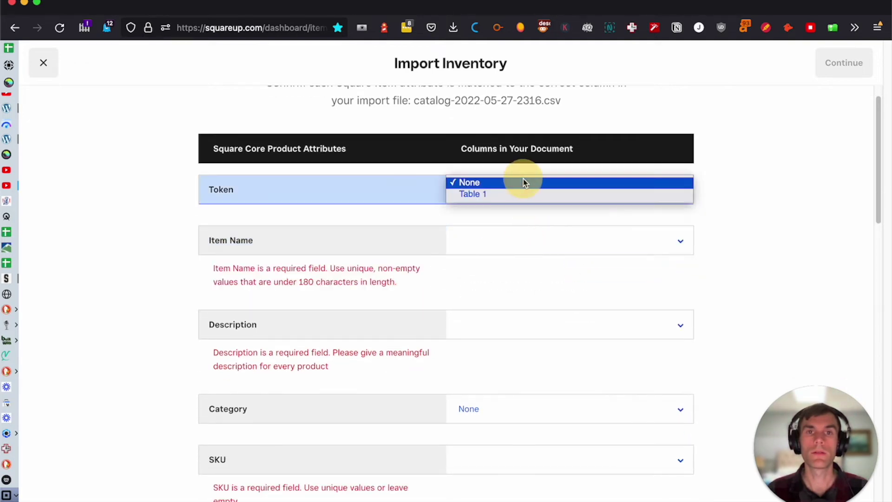
{"action": "left_click", "coordinate": [513, 186]}
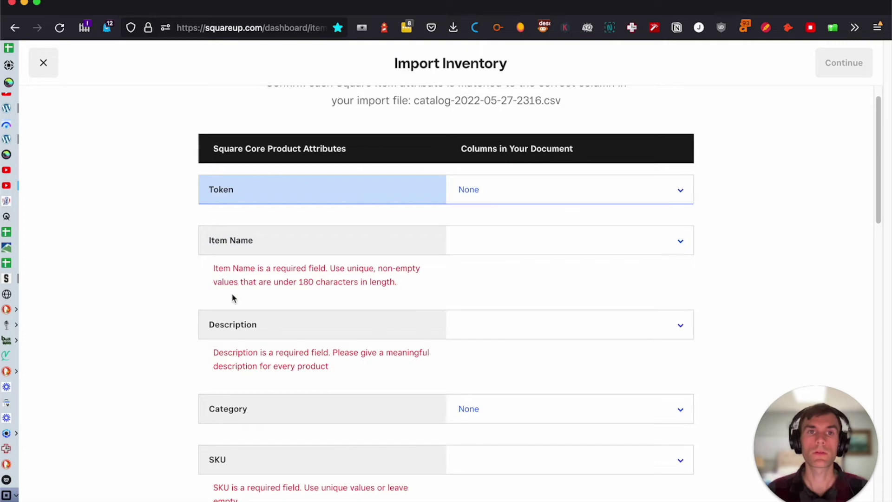
{"action": "scroll", "coordinate": [280, 205], "scroll_direction": "up", "scroll_amount": 1}
{"action": "left_click", "coordinate": [126, 236]}
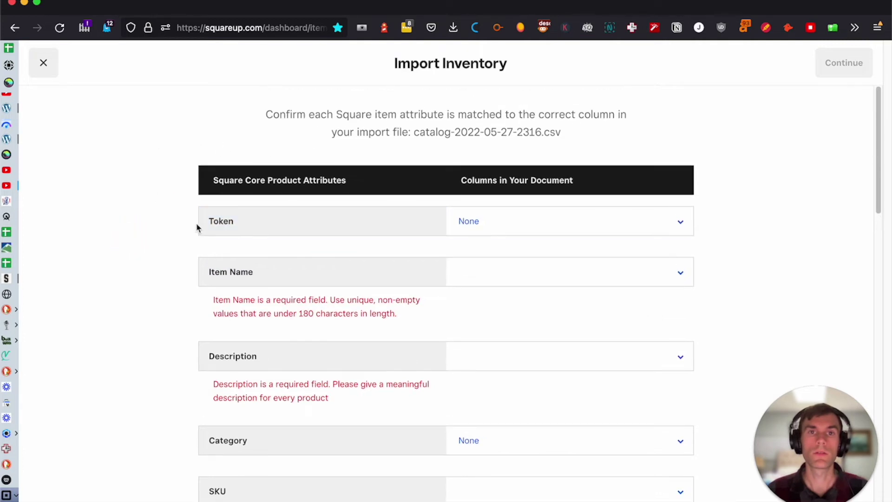
{"action": "scroll", "coordinate": [327, 222], "scroll_direction": "down", "scroll_amount": 2}
Map Item Name and Description to Table 1, then clear the Description mapping
{"action": "left_click", "coordinate": [555, 210]}
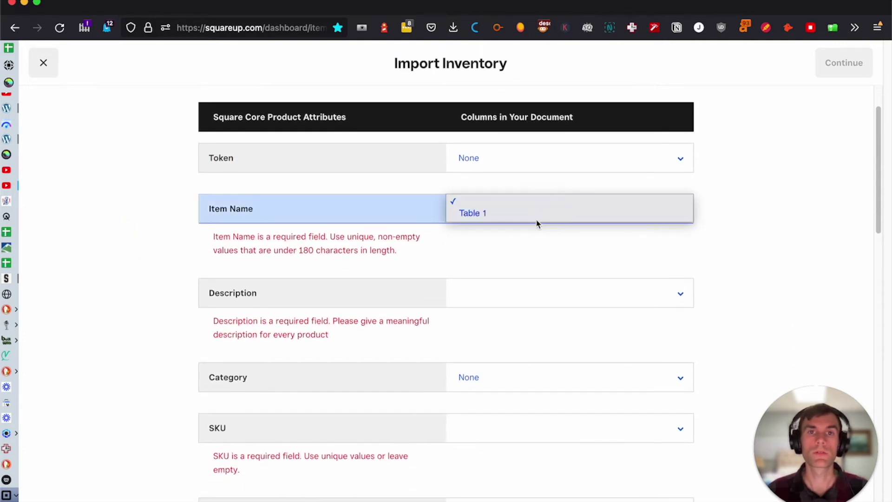
{"action": "left_click", "coordinate": [534, 210]}
{"action": "left_click", "coordinate": [469, 307]}
{"action": "left_click", "coordinate": [500, 311]}
{"action": "left_click", "coordinate": [496, 325]}
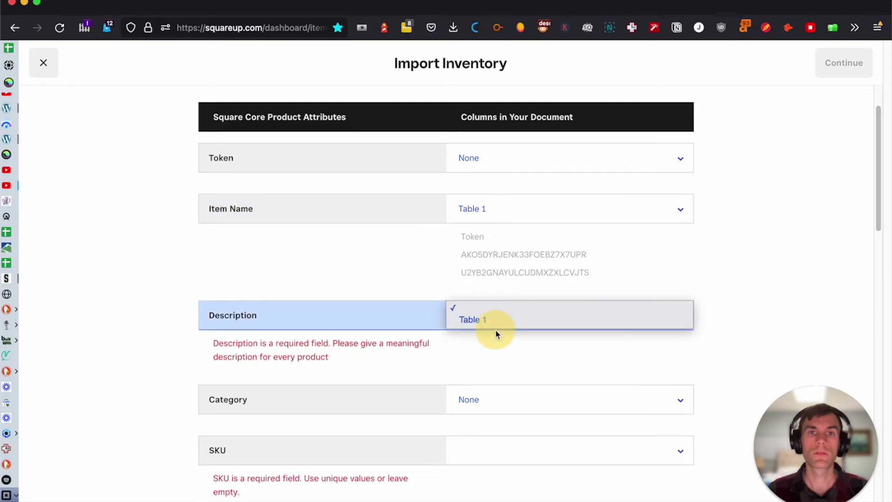
{"action": "left_click", "coordinate": [495, 333]}
{"action": "scroll", "coordinate": [497, 325], "scroll_direction": "down", "scroll_amount": 2}
{"action": "left_click", "coordinate": [493, 269]}
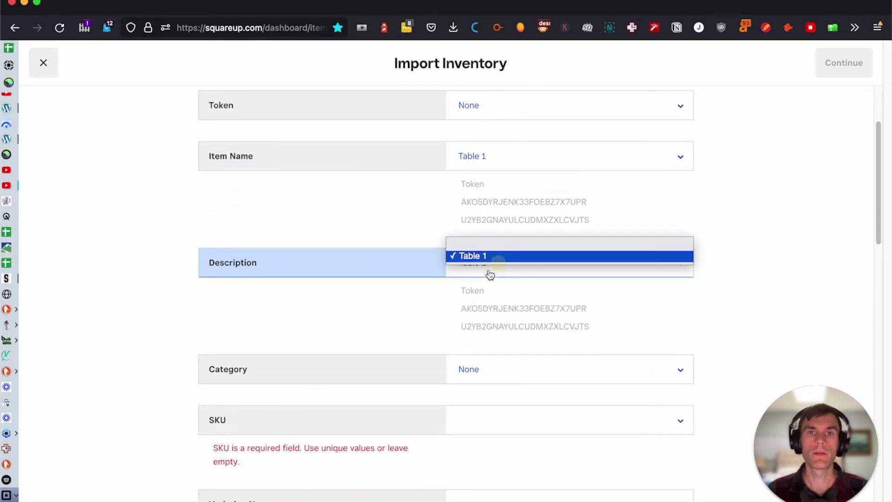
{"action": "left_click", "coordinate": [487, 244]}
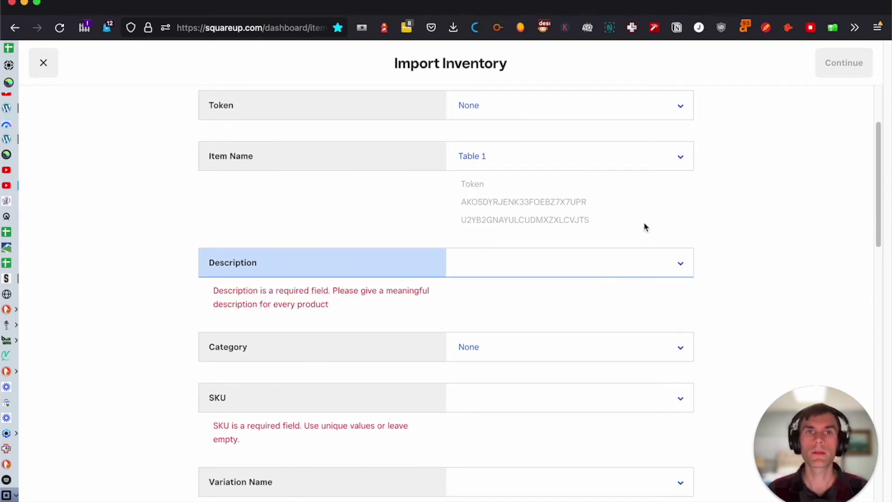
{"action": "scroll", "coordinate": [643, 226], "scroll_direction": "up", "scroll_amount": 5}
Map Token to Table 1, clear Item Name, and close the Import Inventory page
{"action": "left_click", "coordinate": [623, 183]}
{"action": "left_click", "coordinate": [610, 188]}
{"action": "left_click", "coordinate": [525, 283]}
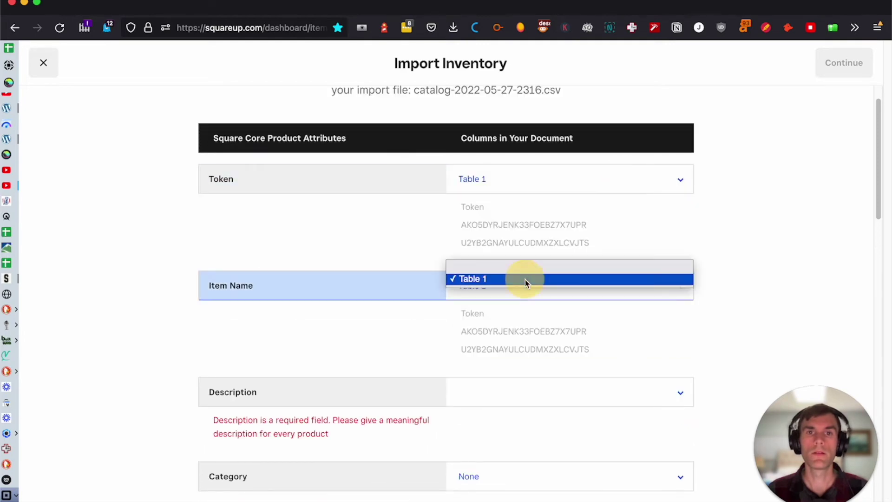
{"action": "left_click", "coordinate": [689, 266]}
{"action": "scroll", "coordinate": [782, 234], "scroll_direction": "up", "scroll_amount": 2}
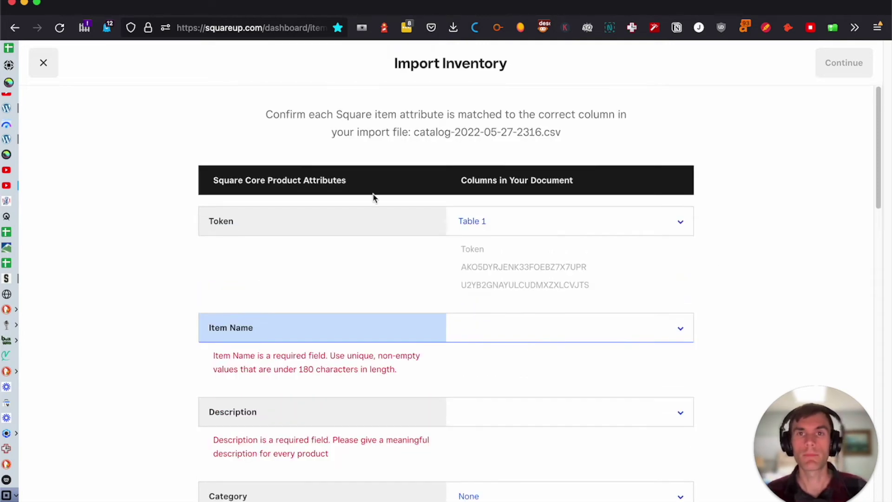
{"action": "scroll", "coordinate": [305, 268], "scroll_direction": "down", "scroll_amount": 20}
{"action": "scroll", "coordinate": [65, 87], "scroll_direction": "up", "scroll_amount": 14}
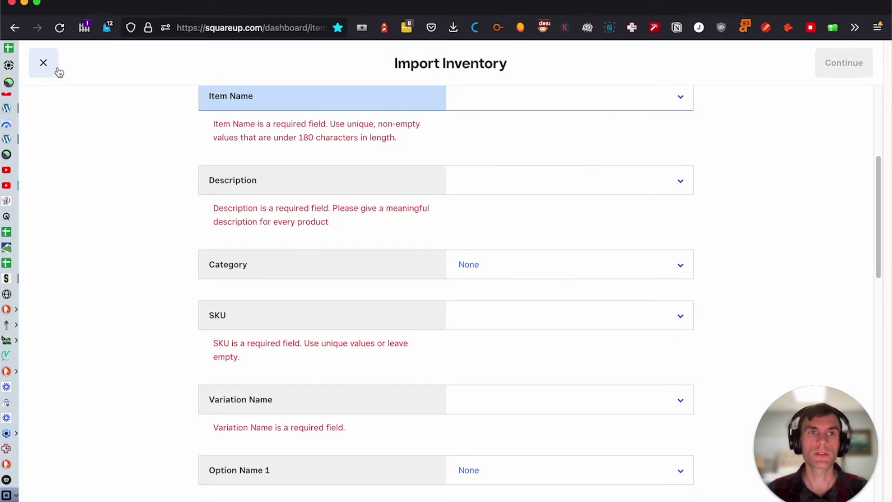
{"action": "left_click", "coordinate": [58, 69]}
In Numbers, start a CSV export of the spreadsheet with Include table names left unchecked
{"action": "key", "text": "super+Tab"}
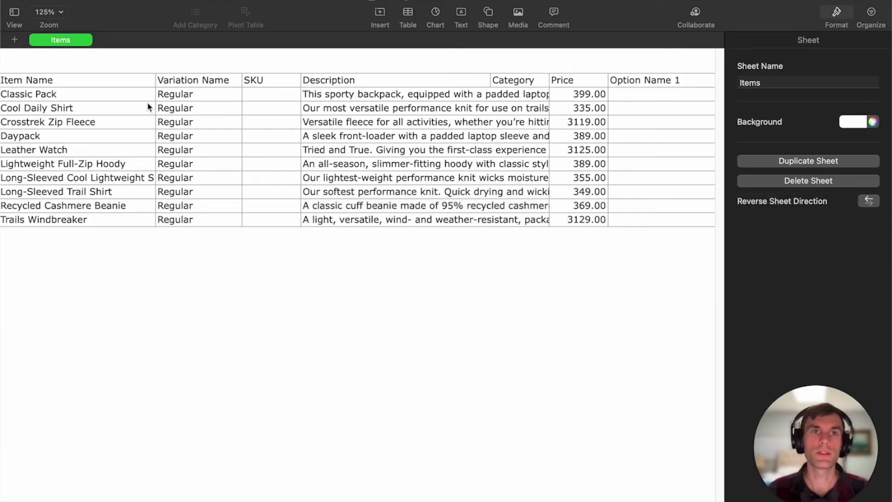
{"action": "scroll", "coordinate": [297, 81], "scroll_direction": "left", "scroll_amount": 5}
{"action": "scroll", "coordinate": [367, 69], "scroll_direction": "right", "scroll_amount": 10}
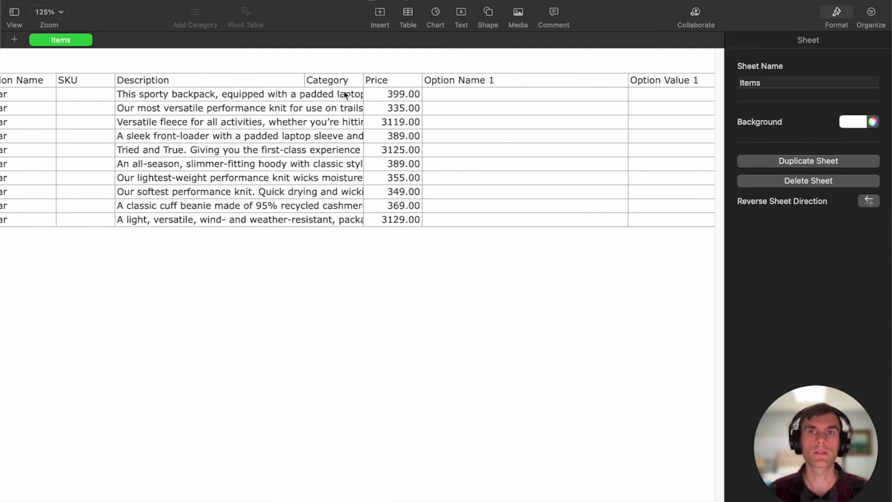
{"action": "scroll", "coordinate": [314, 95], "scroll_direction": "left", "scroll_amount": 6}
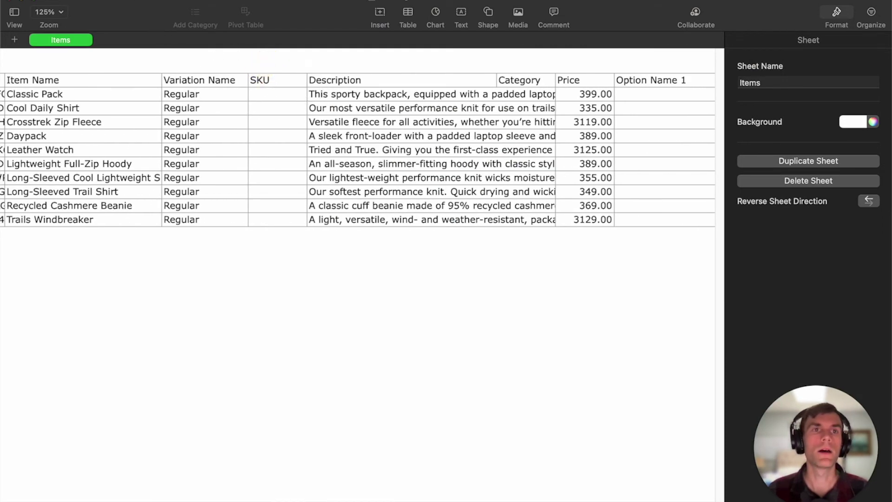
{"action": "left_click", "coordinate": [88, 1]}
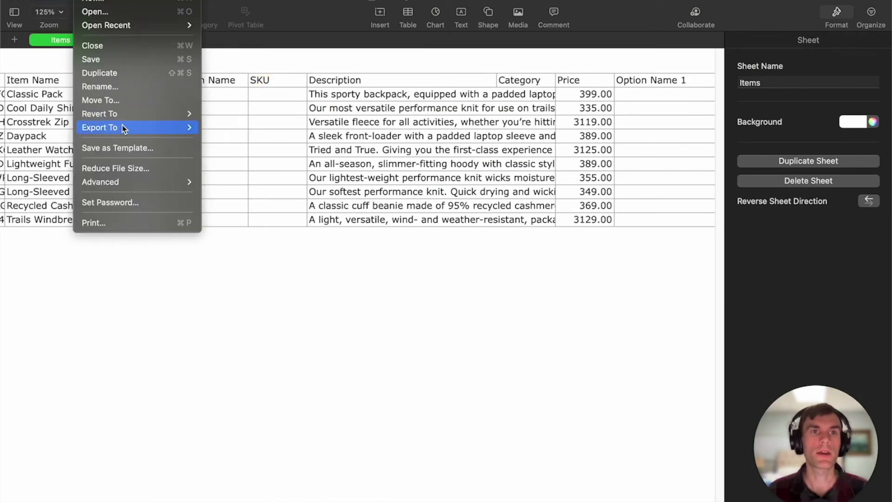
{"action": "mouse_move", "coordinate": [121, 126]}
{"action": "left_click", "coordinate": [238, 161]}
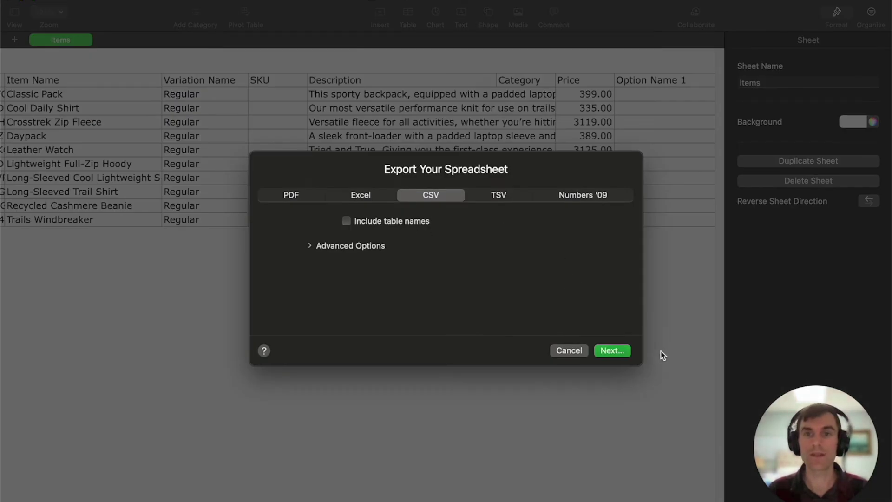
{"action": "left_click", "coordinate": [349, 247]}
{"action": "left_click", "coordinate": [350, 248]}
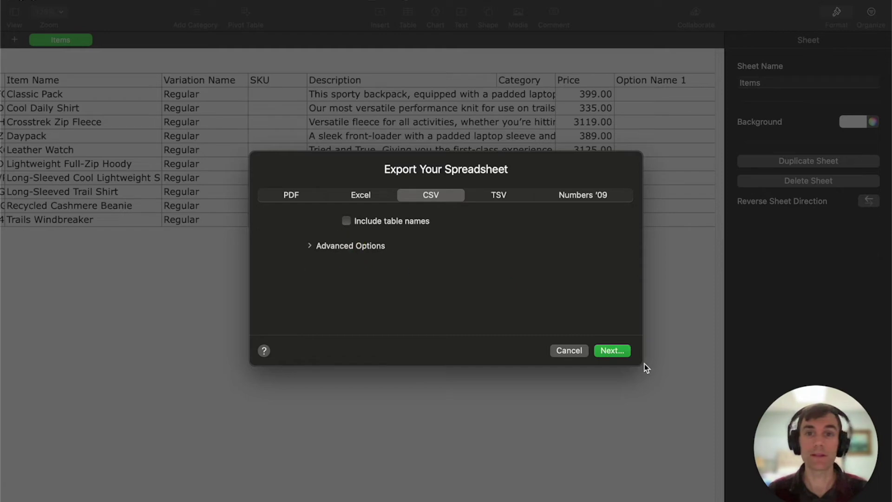
{"action": "left_click", "coordinate": [621, 353]}
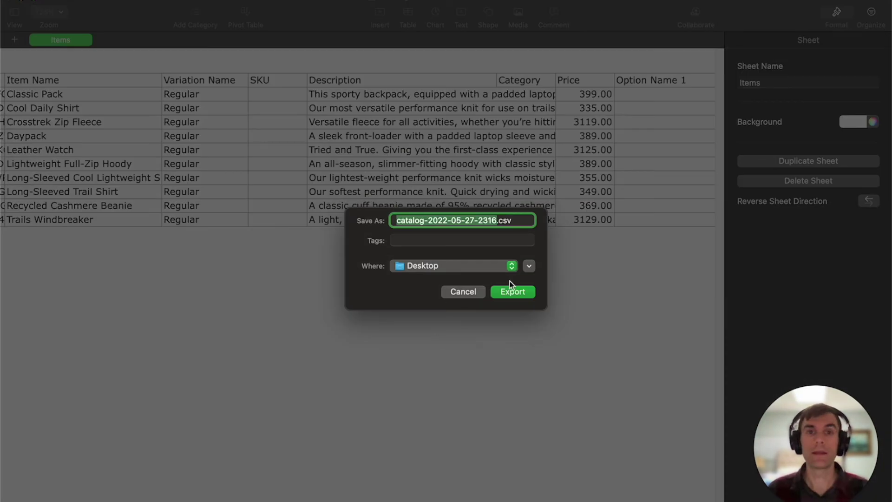
Save the export to the Desktop as new-catalog-2022-05-27-2316.csv and return to Square
{"action": "left_click", "coordinate": [391, 221]}
{"action": "type", "text": "new-"}
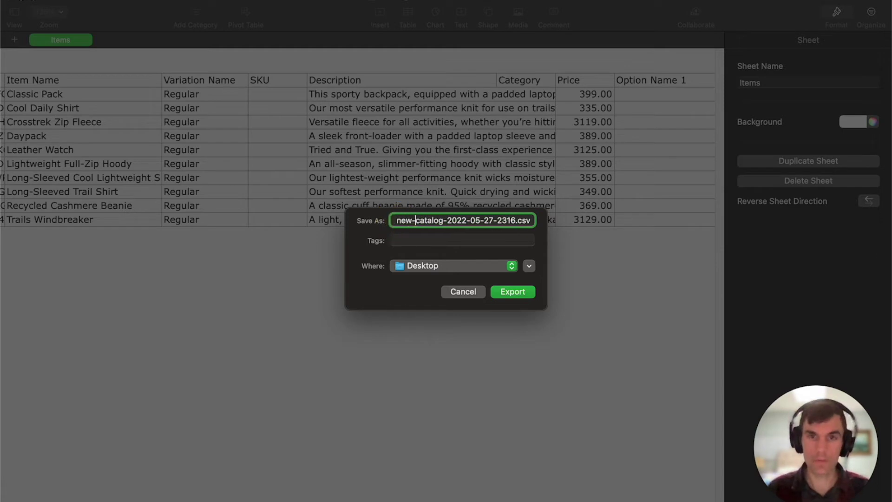
{"action": "key", "text": "Return"}
{"action": "key", "text": "super+Tab"}
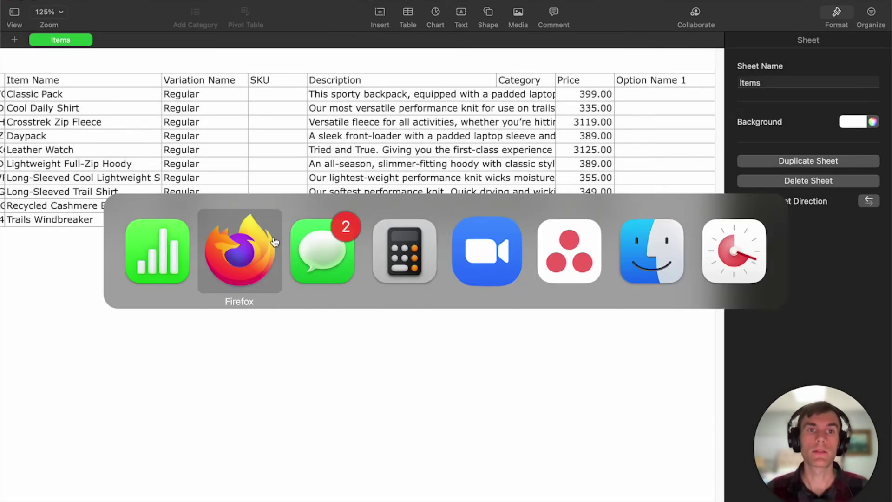
{"action": "left_click", "coordinate": [238, 251]}
Start a replace-library import and upload new-catalog-2022-05-27-2316.csv
{"action": "left_click", "coordinate": [743, 110]}
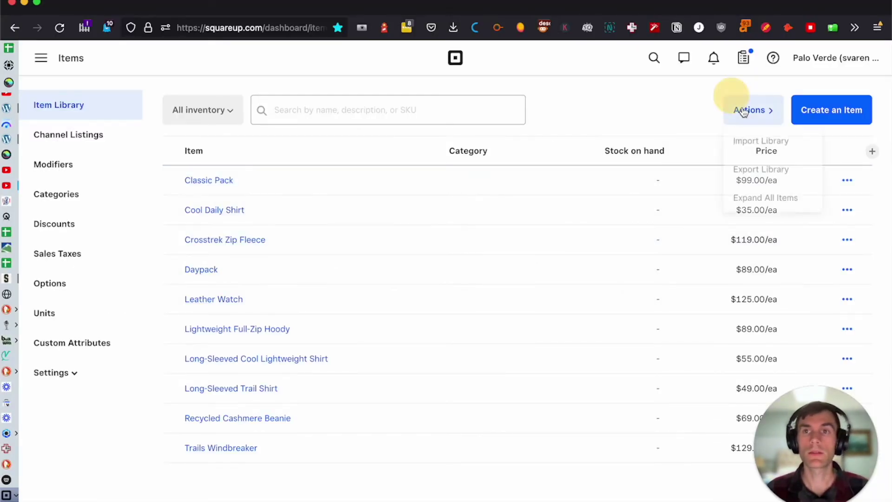
{"action": "left_click", "coordinate": [745, 111]}
{"action": "left_click", "coordinate": [746, 142]}
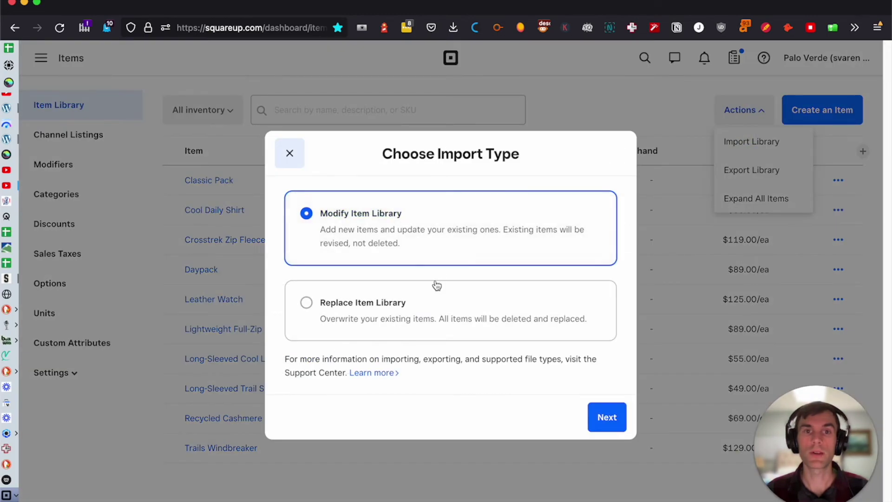
{"action": "left_click", "coordinate": [478, 333]}
{"action": "left_click", "coordinate": [603, 417]}
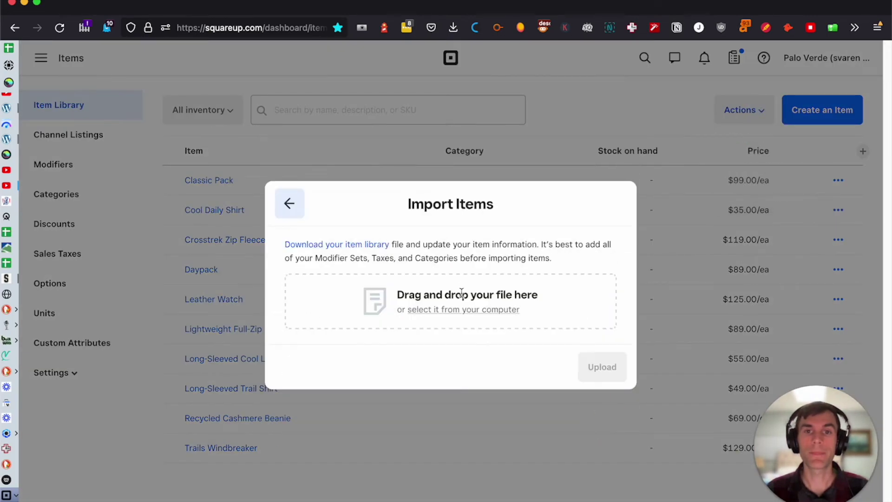
{"action": "left_click", "coordinate": [447, 310]}
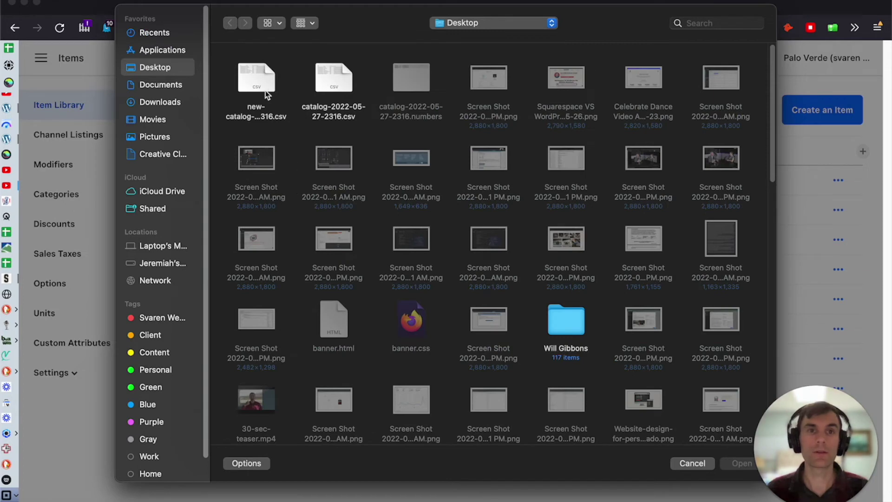
{"action": "left_click", "coordinate": [257, 83]}
{"action": "left_click", "coordinate": [737, 462]}
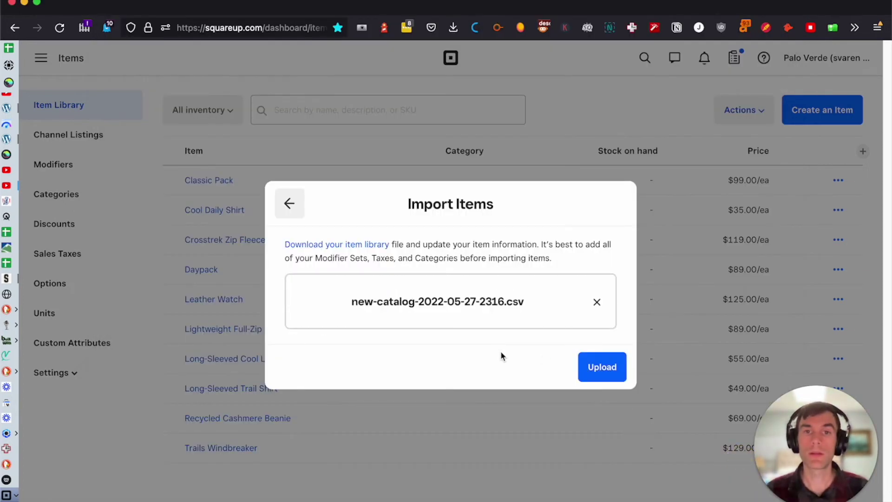
{"action": "left_click", "coordinate": [603, 368]}
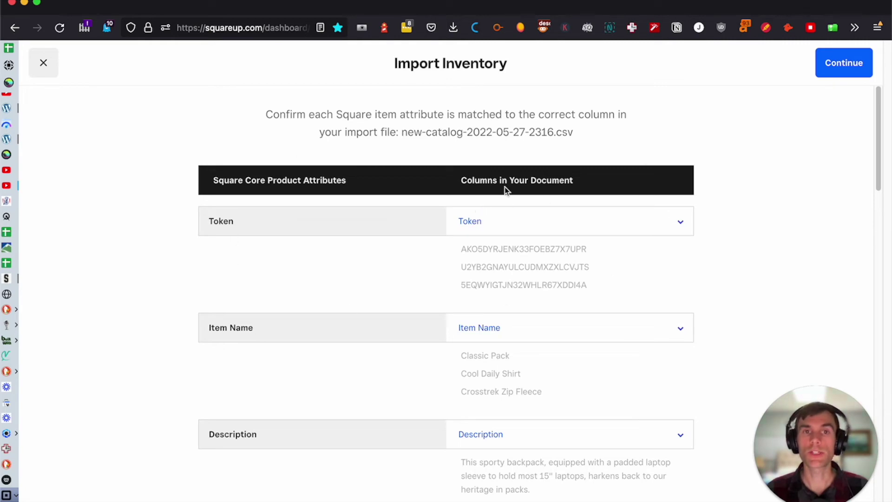
Review the attribute mapping table, checking Token, Item Name and Price are matched
{"action": "scroll", "coordinate": [507, 233], "scroll_direction": "down", "scroll_amount": 3}
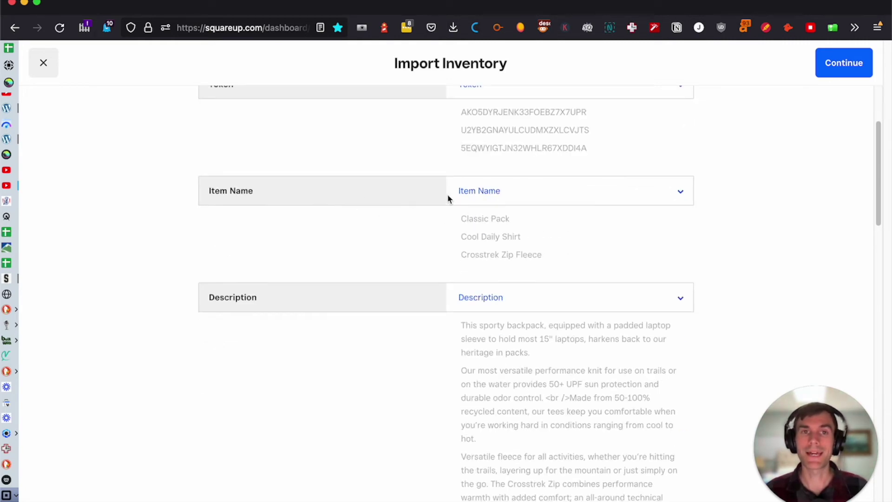
{"action": "scroll", "coordinate": [520, 280], "scroll_direction": "up", "scroll_amount": 3}
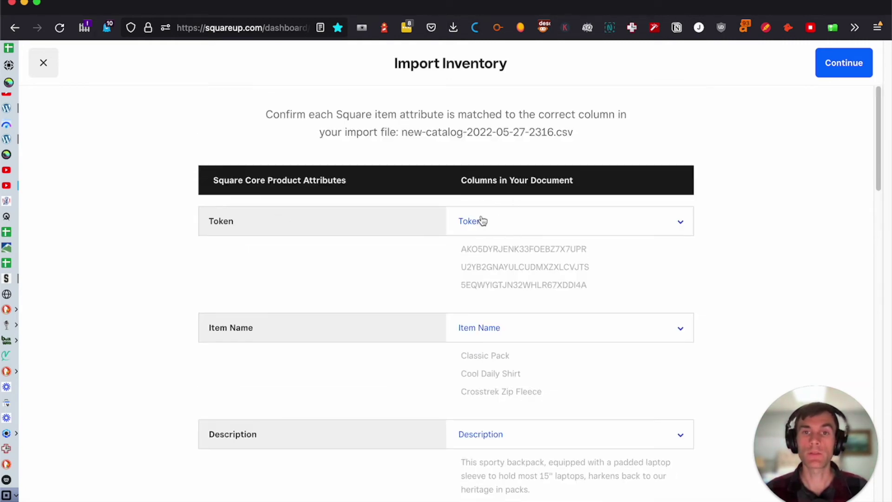
{"action": "scroll", "coordinate": [432, 265], "scroll_direction": "down", "scroll_amount": 8}
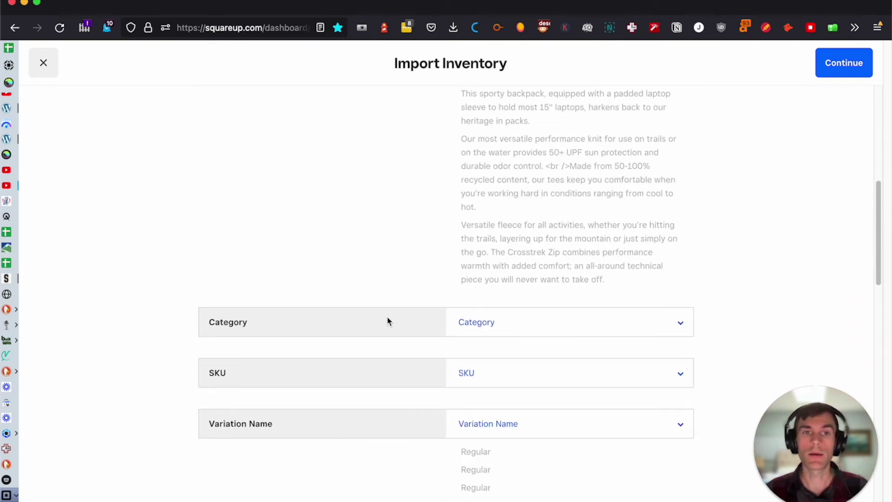
{"action": "scroll", "coordinate": [381, 307], "scroll_direction": "down", "scroll_amount": 3}
{"action": "scroll", "coordinate": [483, 304], "scroll_direction": "down", "scroll_amount": 18}
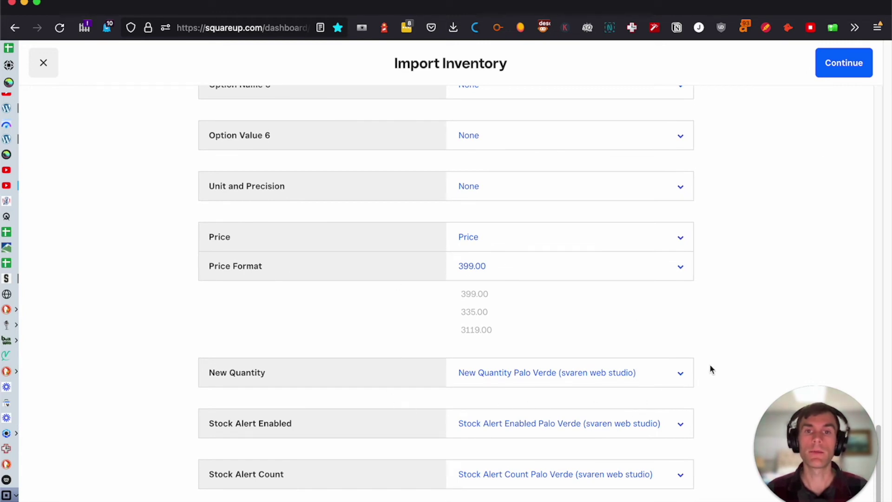
Import and replace the item library with the new catalog and dismiss the success message
{"action": "left_click", "coordinate": [849, 62]}
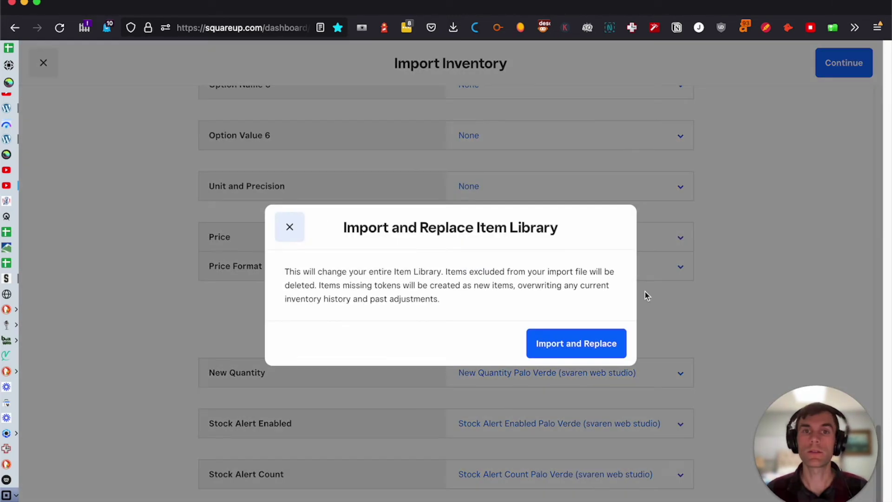
{"action": "left_click", "coordinate": [601, 349]}
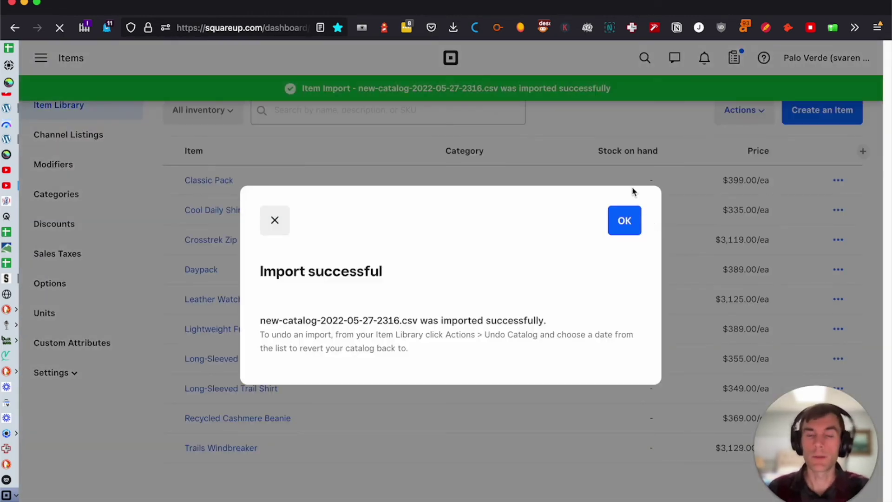
{"action": "left_click", "coordinate": [624, 220]}
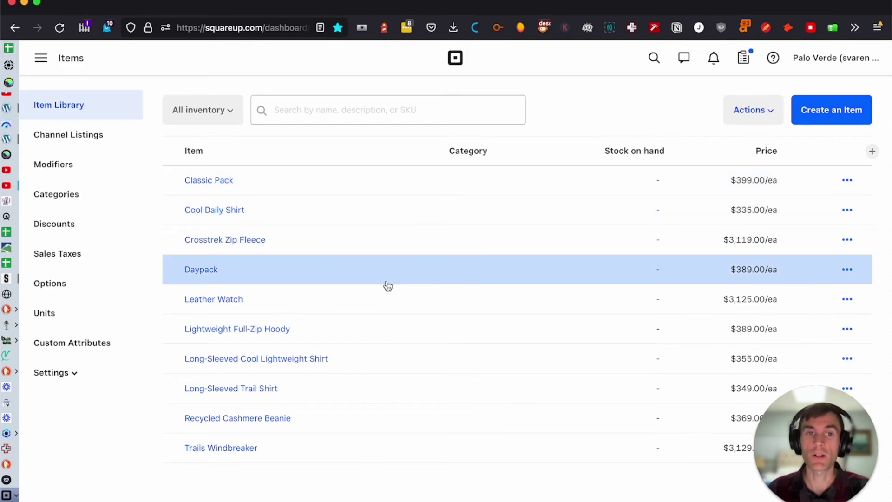
{"action": "left_click", "coordinate": [41, 57]}
Check the live shop's Shop All page, still showing $99.00 for Classic Pack, then return to Overview
{"action": "left_click", "coordinate": [68, 159]}
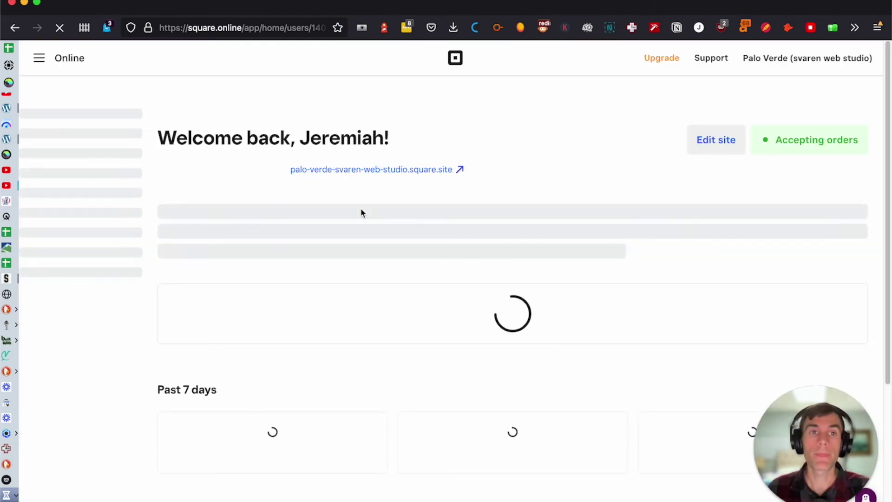
{"action": "left_click", "coordinate": [390, 170]}
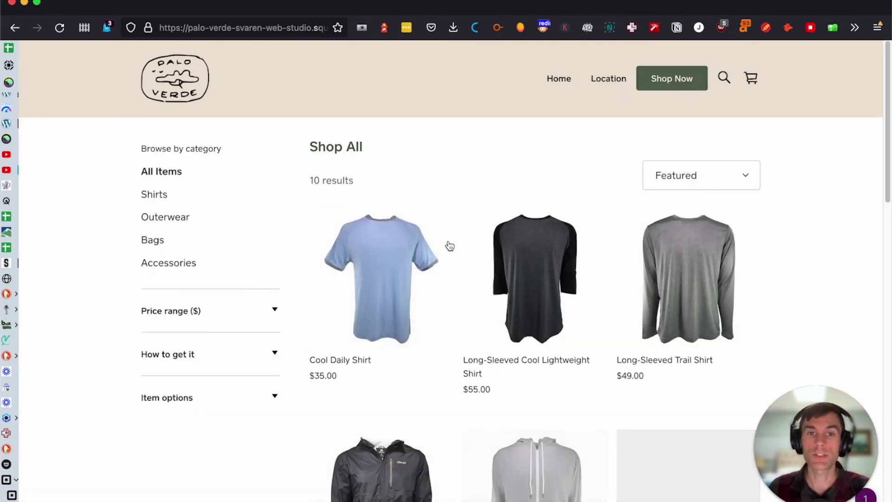
{"action": "scroll", "coordinate": [503, 241], "scroll_direction": "down", "scroll_amount": 6}
{"action": "scroll", "coordinate": [584, 214], "scroll_direction": "down", "scroll_amount": 4}
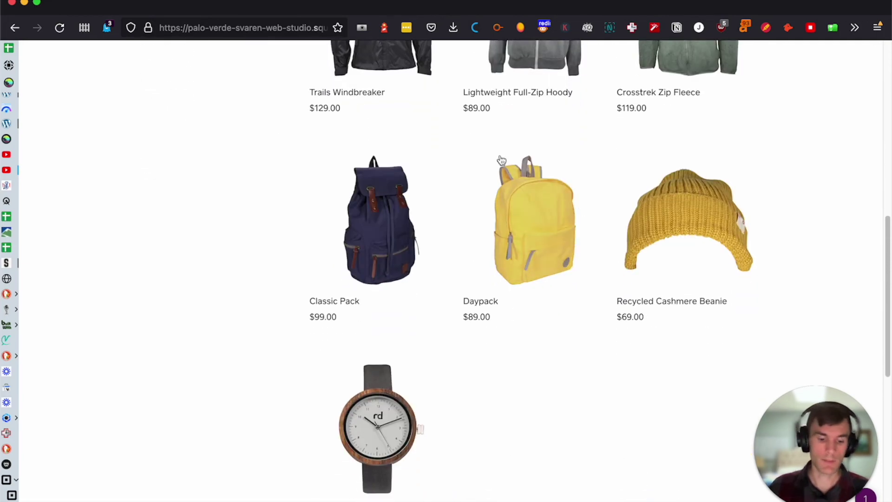
{"action": "left_click", "coordinate": [438, 265]}
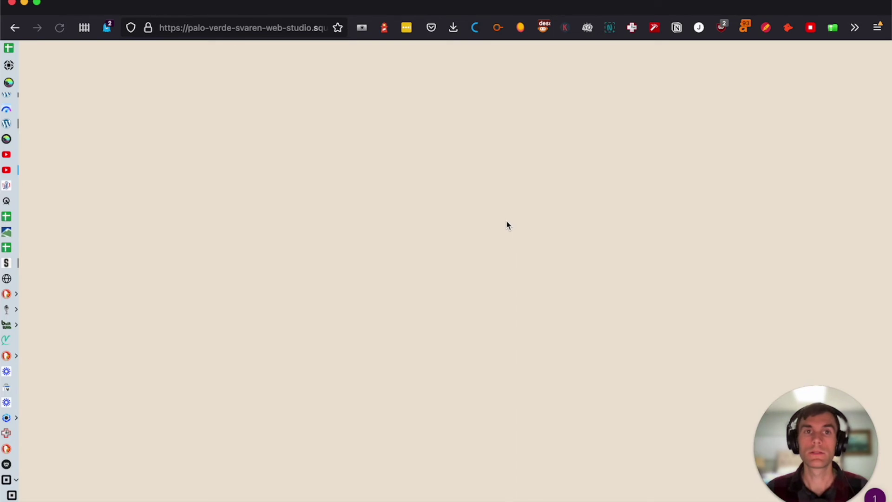
{"action": "key", "text": "ctrl+Tab"}
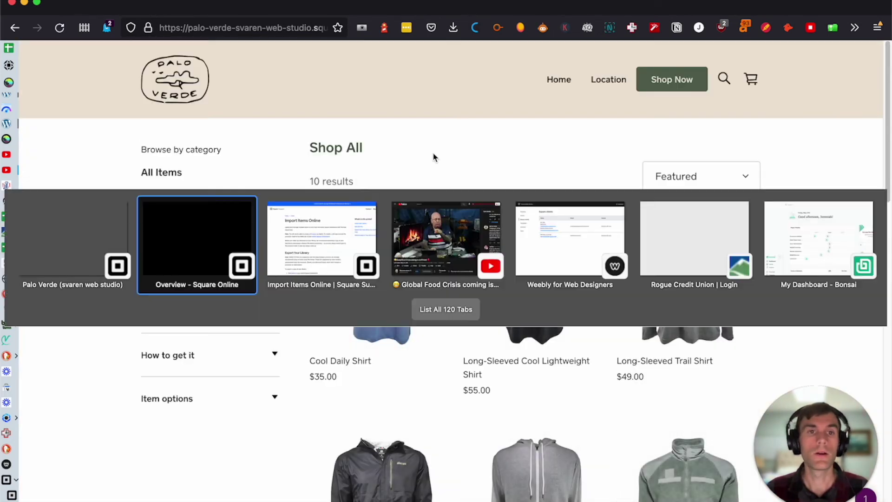
{"action": "left_click", "coordinate": [225, 247]}
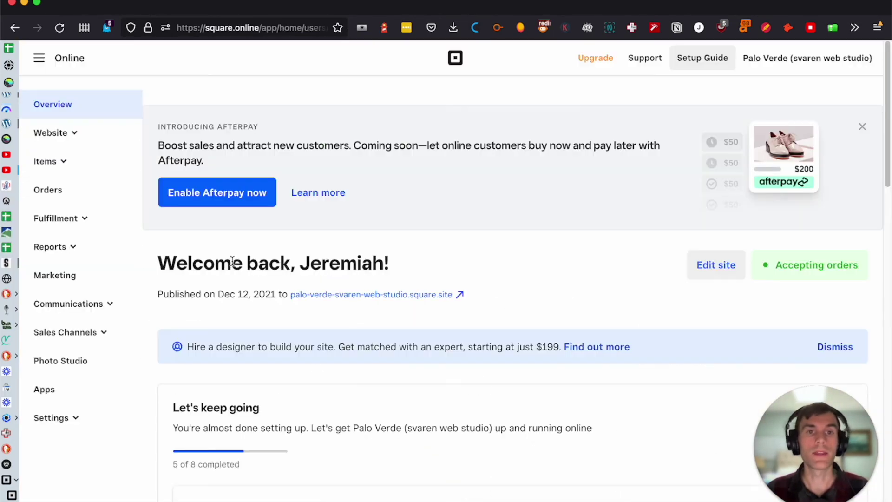
In Item Sync, turn on 'Automatically add new items to this site'
{"action": "left_click", "coordinate": [83, 174]}
{"action": "left_click", "coordinate": [66, 332]}
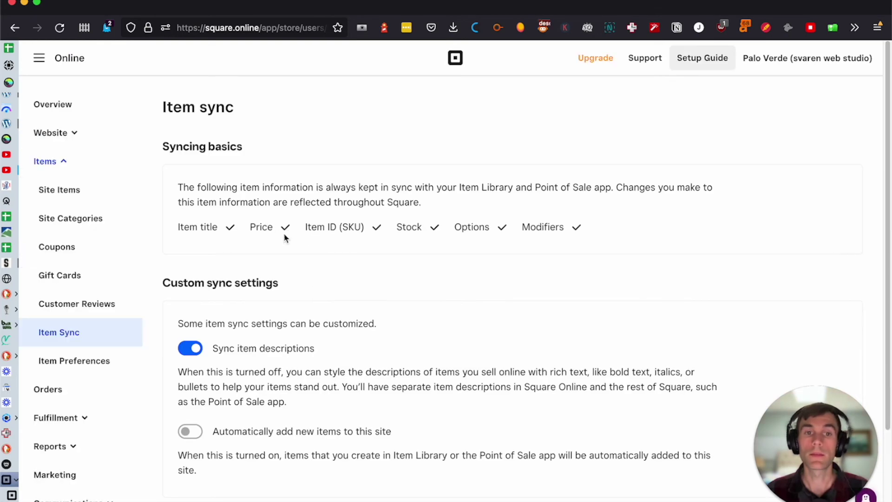
{"action": "scroll", "coordinate": [400, 286], "scroll_direction": "down", "scroll_amount": 3}
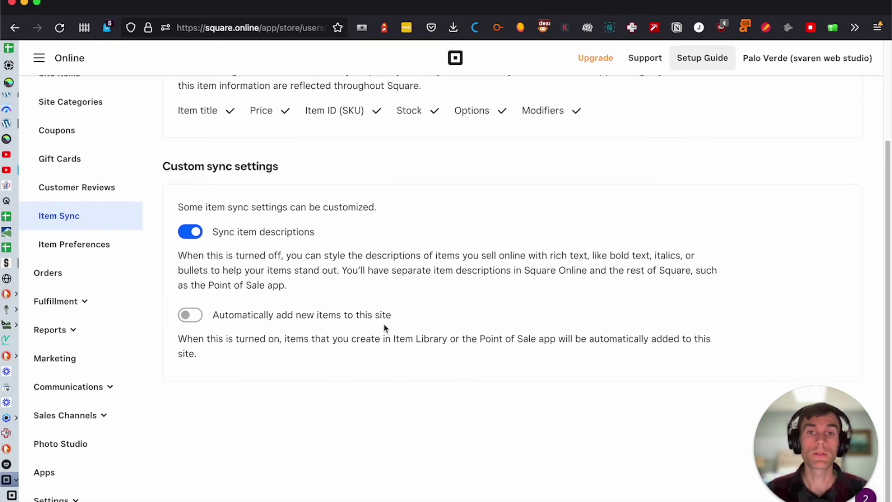
{"action": "left_click", "coordinate": [188, 322]}
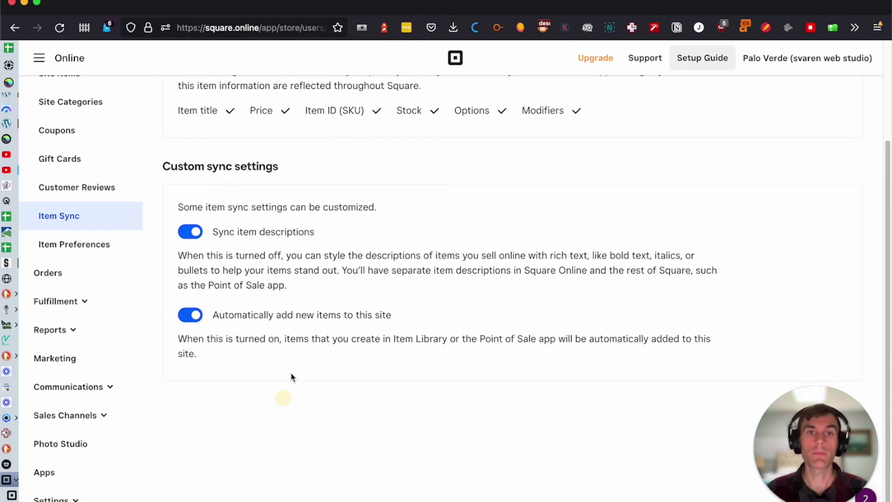
{"action": "scroll", "coordinate": [324, 339], "scroll_direction": "up", "scroll_amount": 3}
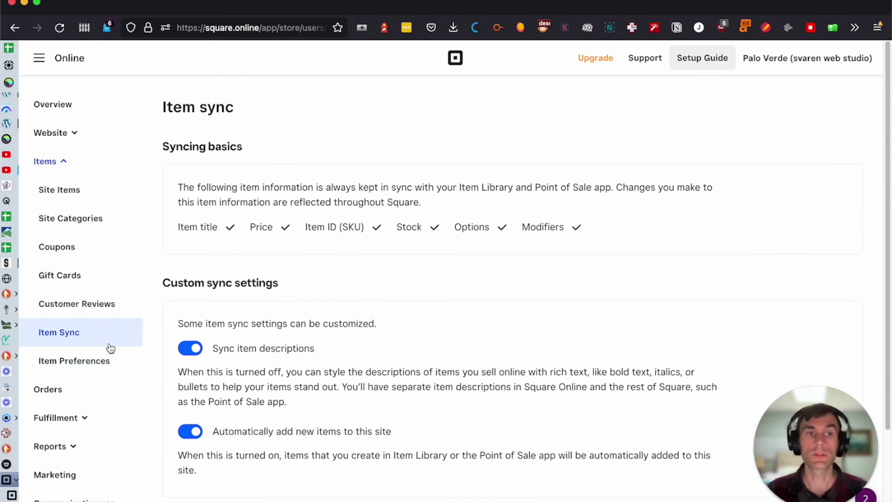
Review the Item Preferences page
{"action": "left_click", "coordinate": [99, 371]}
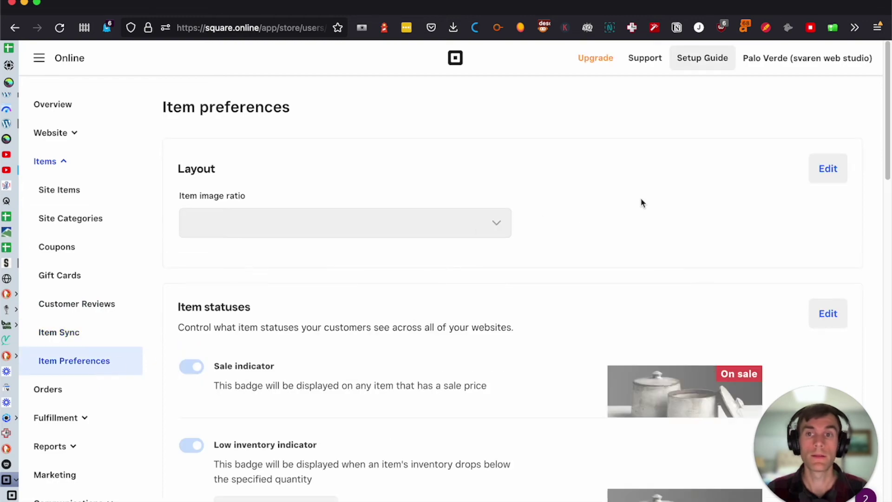
{"action": "scroll", "coordinate": [413, 203], "scroll_direction": "down", "scroll_amount": 15}
{"action": "scroll", "coordinate": [358, 221], "scroll_direction": "down", "scroll_amount": 6}
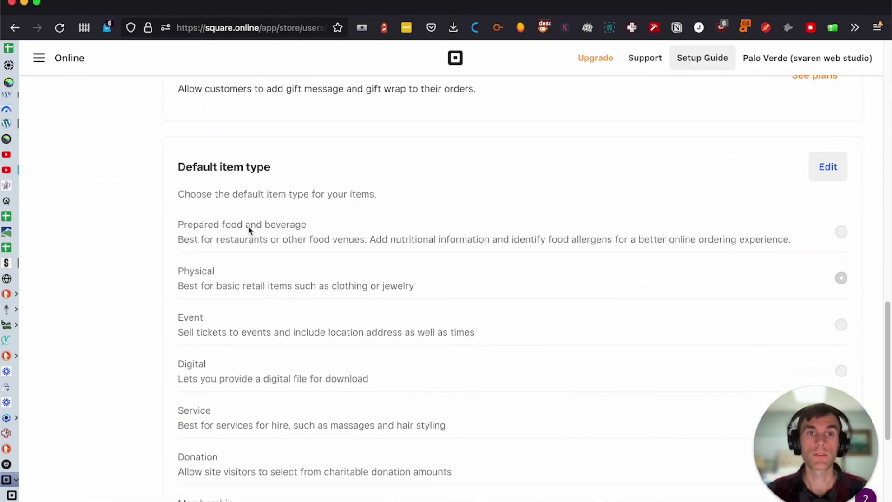
{"action": "scroll", "coordinate": [180, 265], "scroll_direction": "up", "scroll_amount": 20}
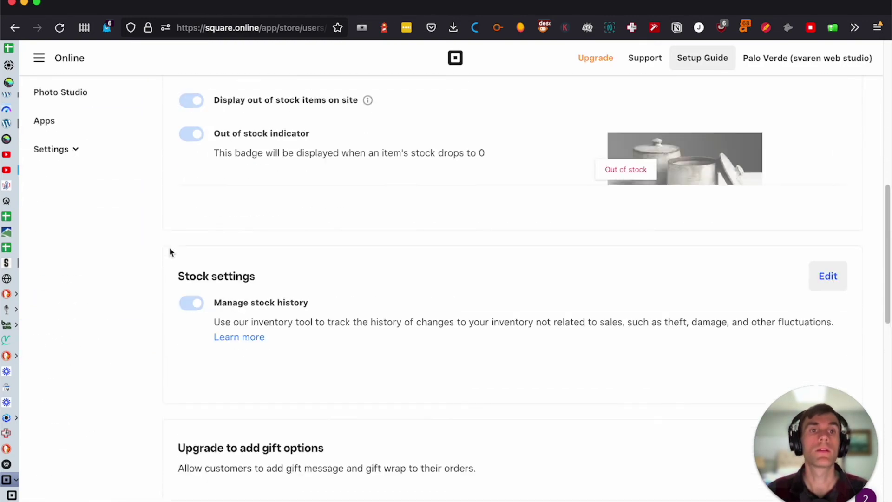
{"action": "scroll", "coordinate": [83, 404], "scroll_direction": "down", "scroll_amount": 1}
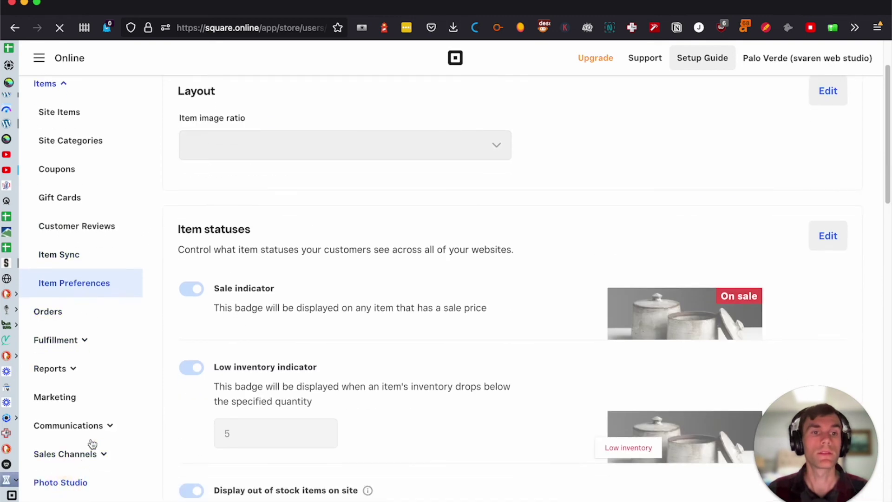
{"action": "scroll", "coordinate": [112, 425], "scroll_direction": "down", "scroll_amount": 3}
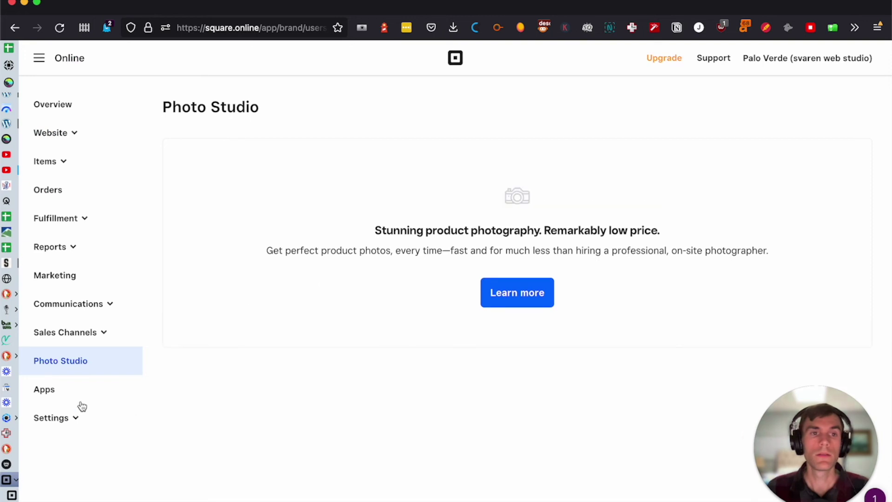
Open the General store settings page and look it over
{"action": "left_click", "coordinate": [74, 419]}
{"action": "left_click", "coordinate": [70, 447]}
{"action": "scroll", "coordinate": [196, 405], "scroll_direction": "down", "scroll_amount": 2}
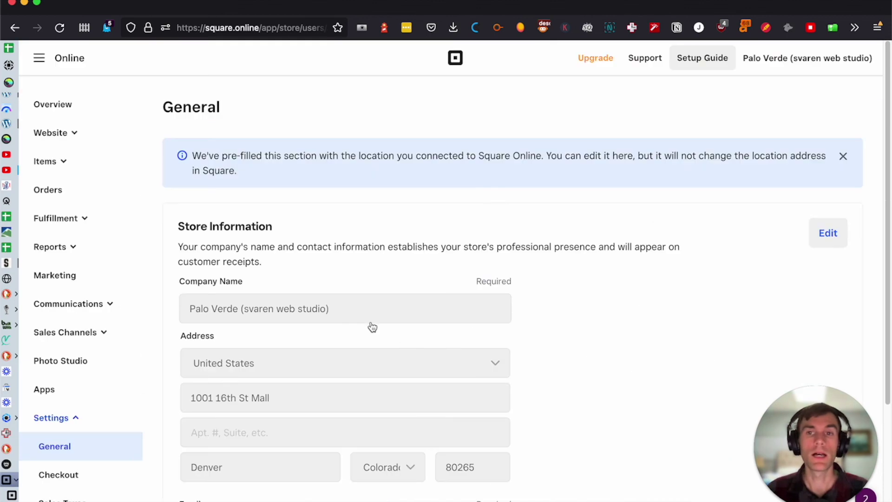
Open the Site Items list and check its updated prices
{"action": "left_click", "coordinate": [46, 162]}
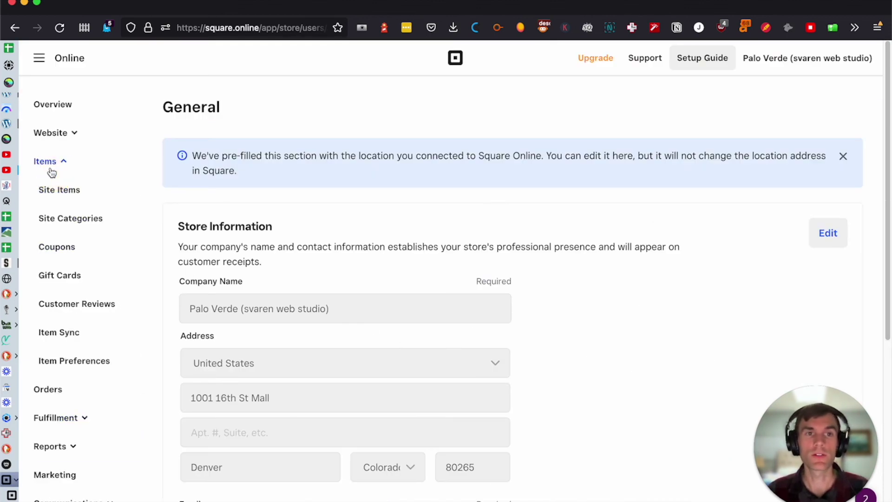
{"action": "left_click", "coordinate": [65, 196]}
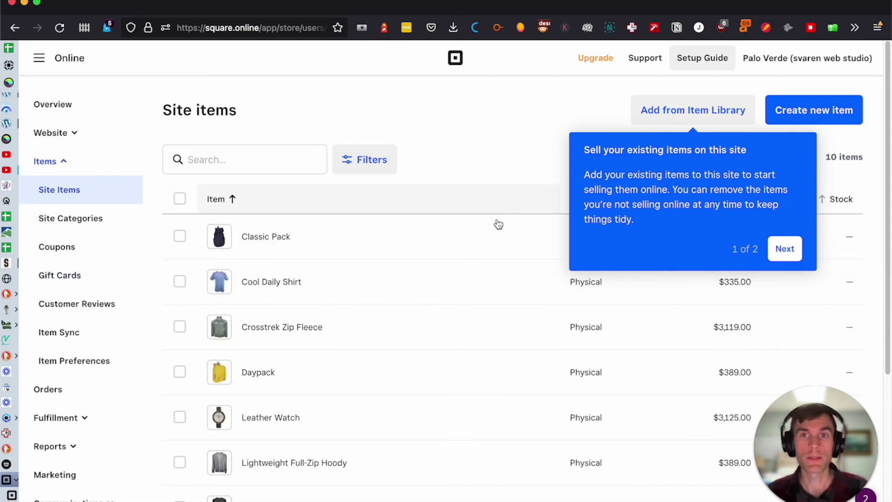
{"action": "left_click", "coordinate": [498, 113]}
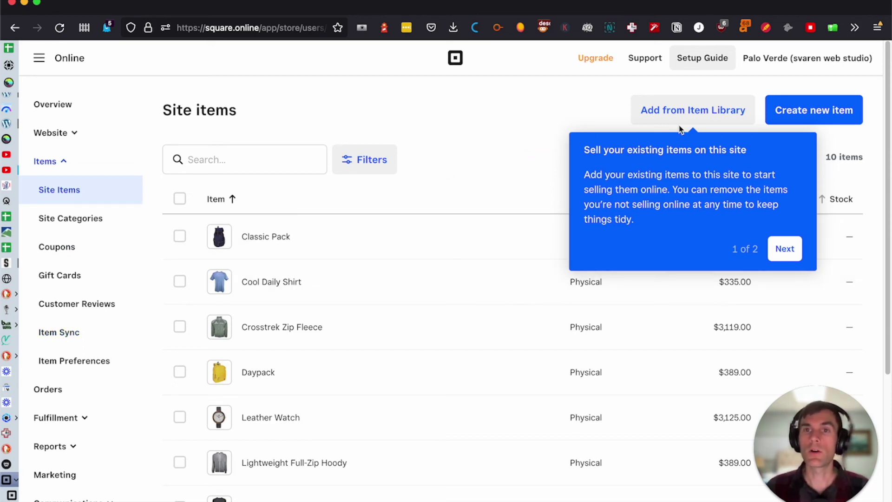
{"action": "left_click", "coordinate": [647, 153]}
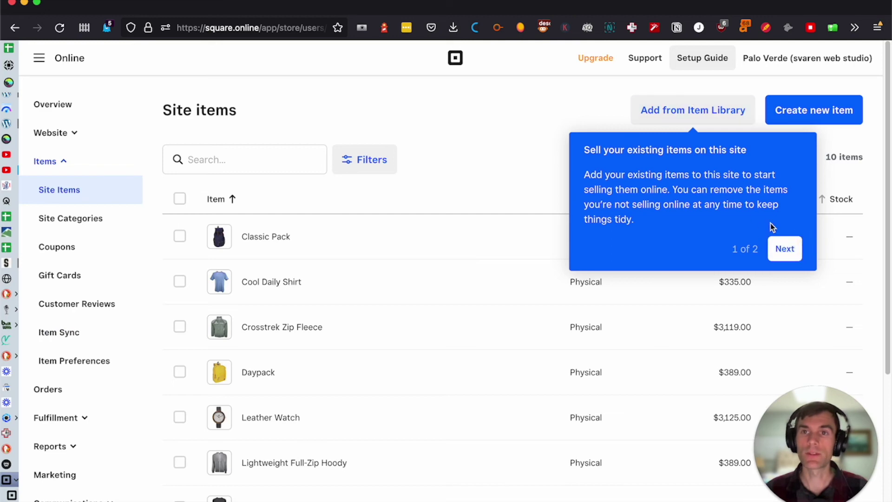
Finish the onboarding tour and open Add from Item Library
{"action": "left_click", "coordinate": [783, 249]}
{"action": "left_click", "coordinate": [782, 233]}
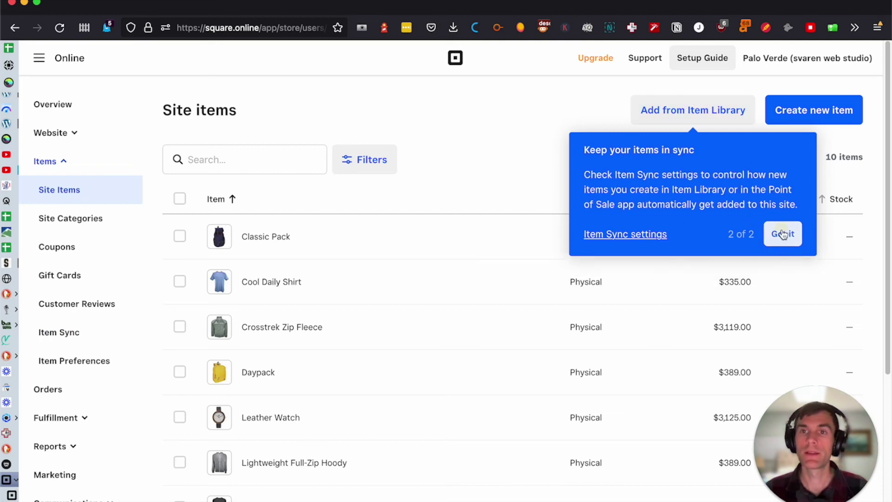
{"action": "left_click", "coordinate": [713, 120]}
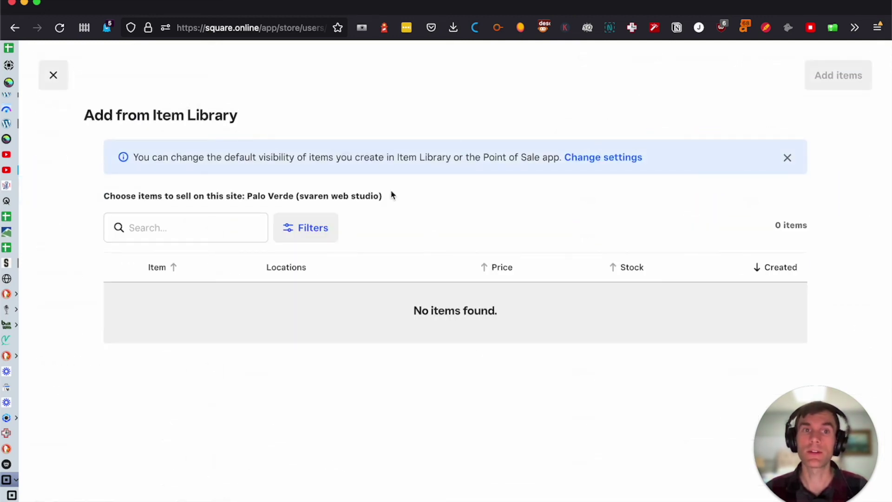
Highlight the default item visibility note, then close the Add from Item Library picker
{"action": "left_click_drag", "start_coordinate": [171, 158], "coordinate": [453, 159]}
{"action": "left_click", "coordinate": [464, 161]}
{"action": "left_click", "coordinate": [53, 76]}
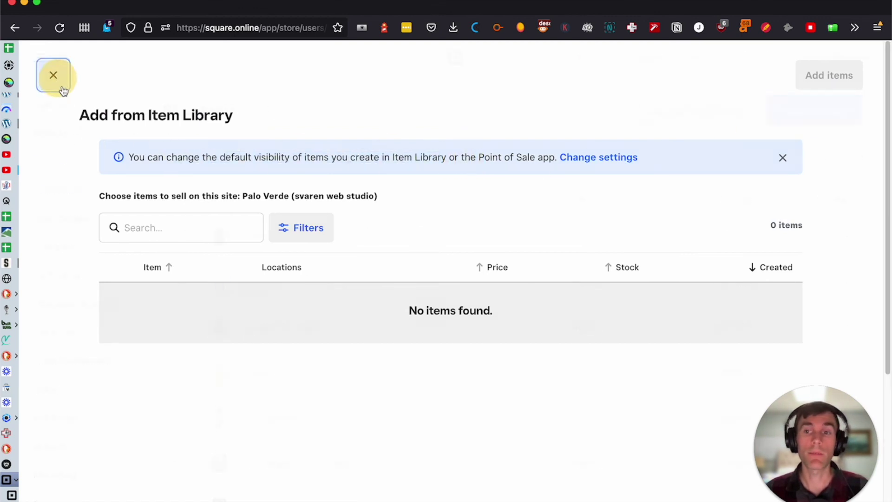